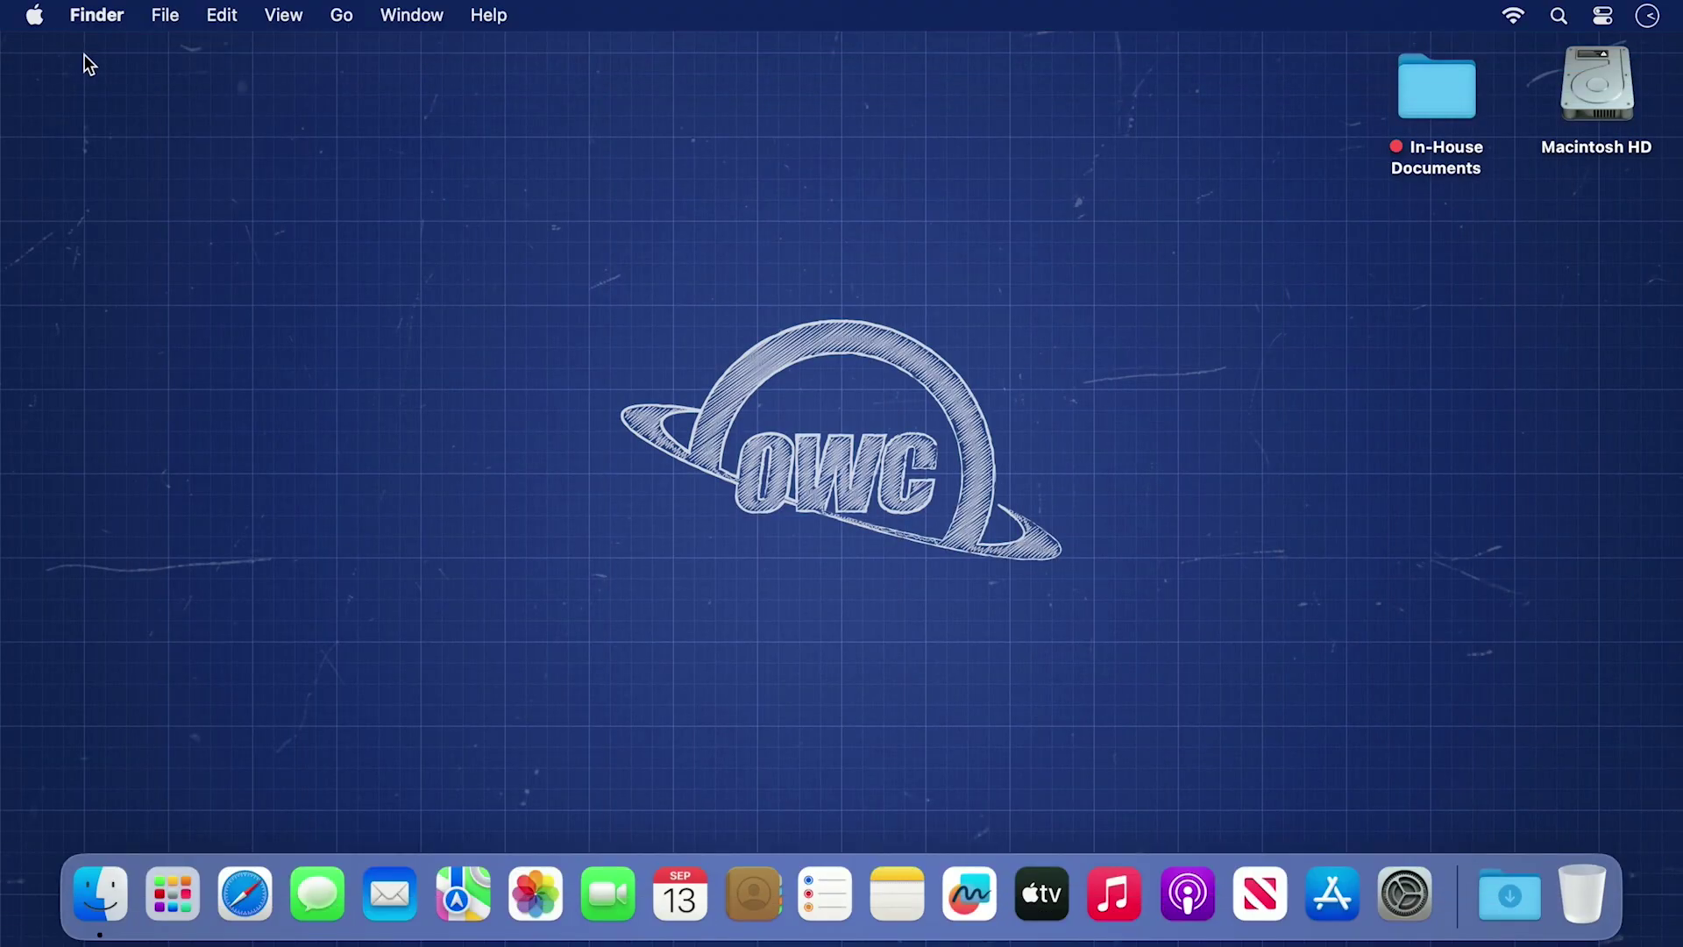
Open the Network details for Thunderbolt Ethernet Slot 0 and show its TCP/IP settings
{"action": "left_click", "coordinate": [34, 16]}
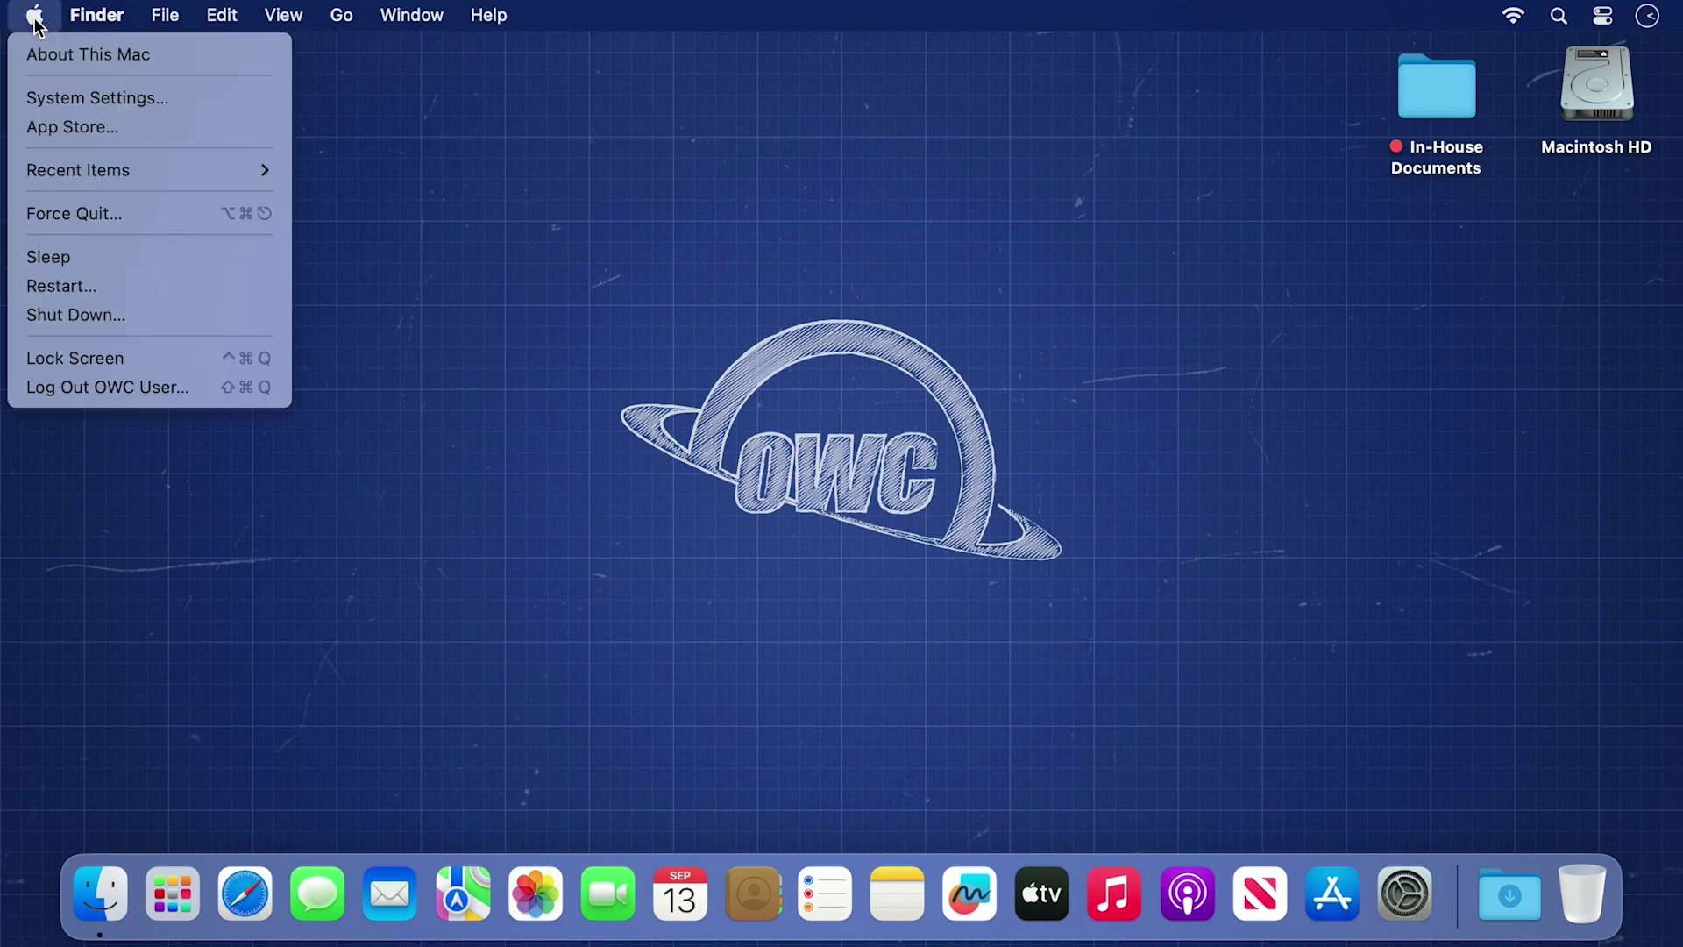
{"action": "left_click", "coordinate": [73, 100]}
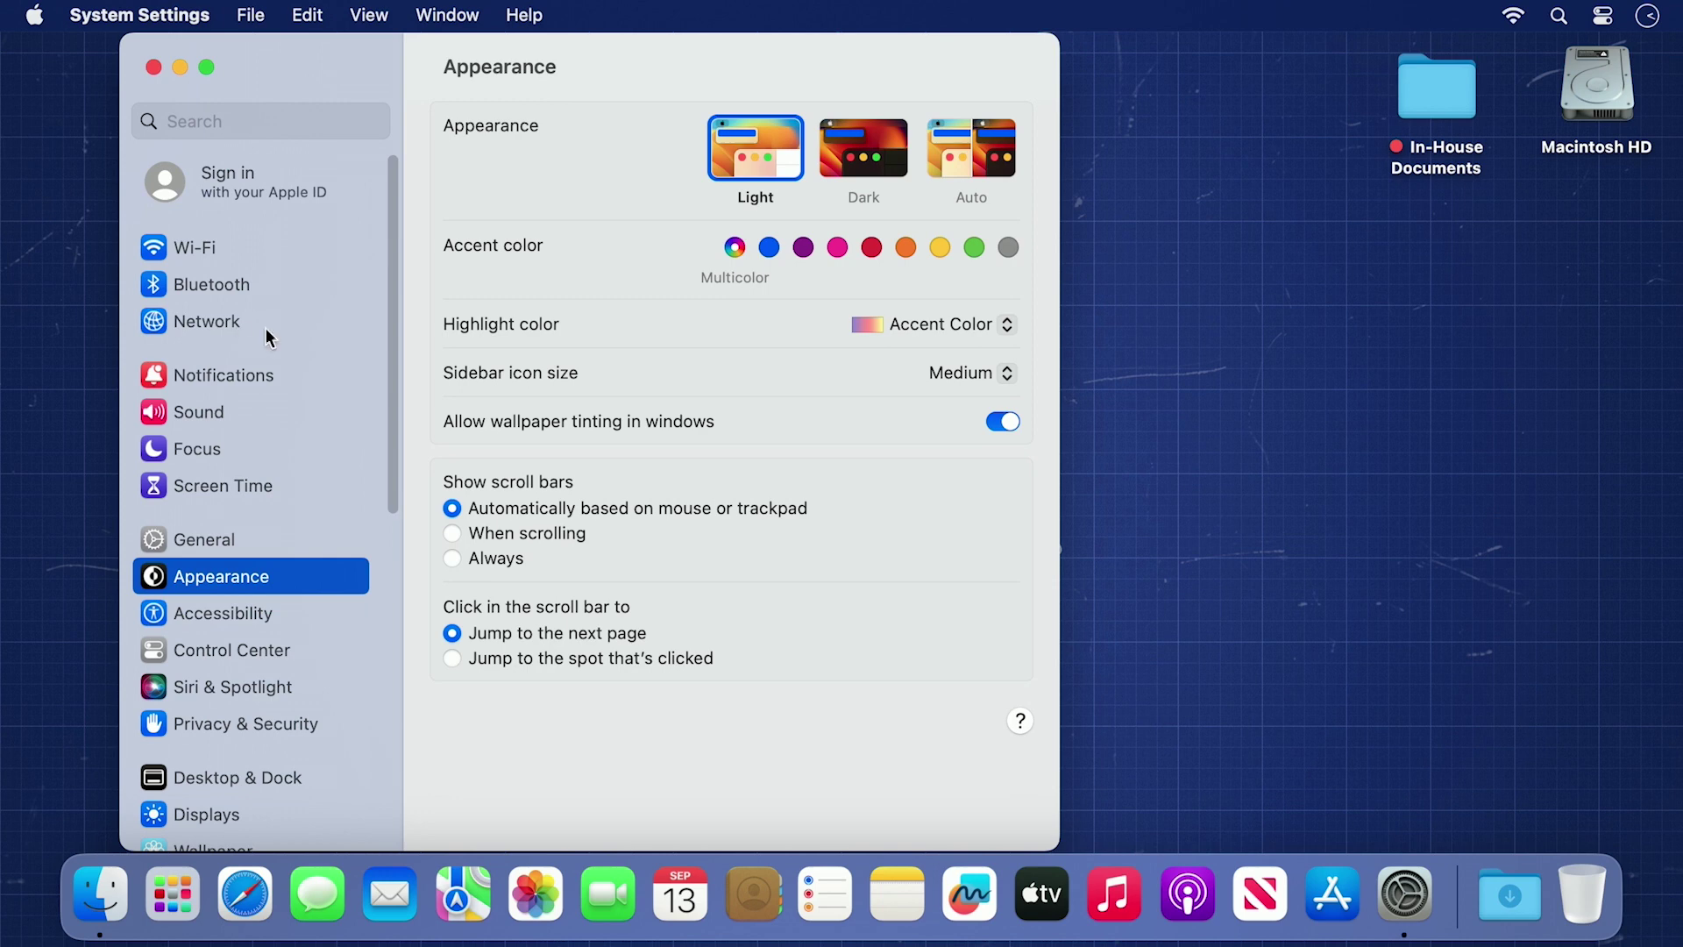
{"action": "left_click", "coordinate": [265, 323]}
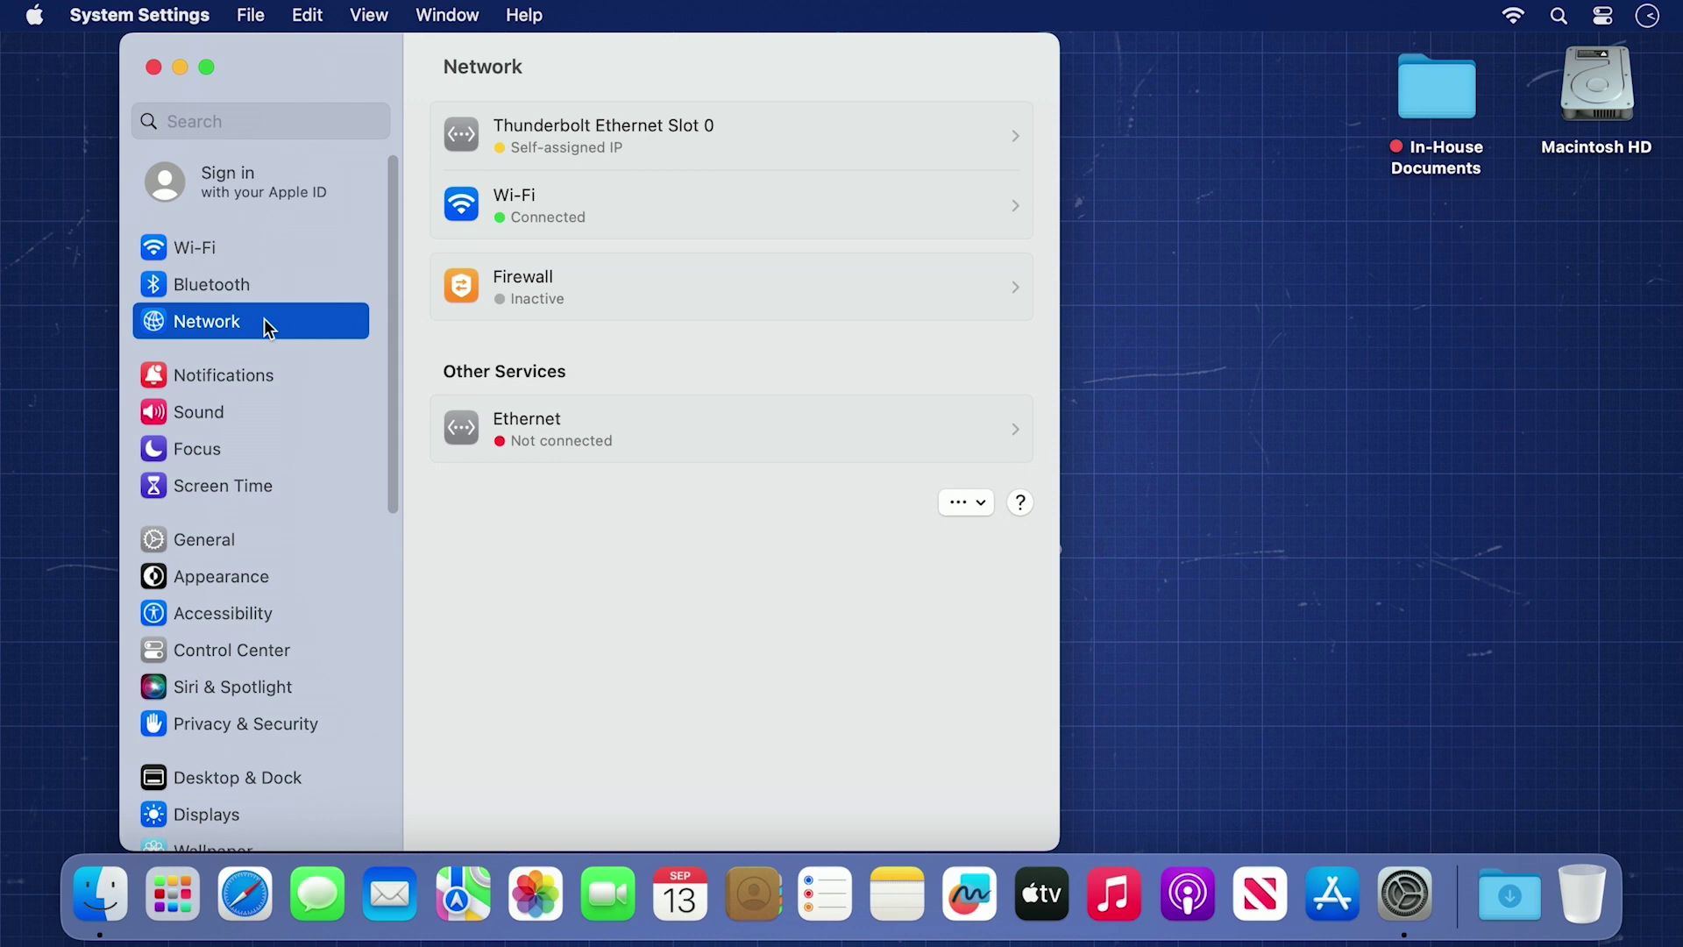
{"action": "left_click", "coordinate": [642, 152]}
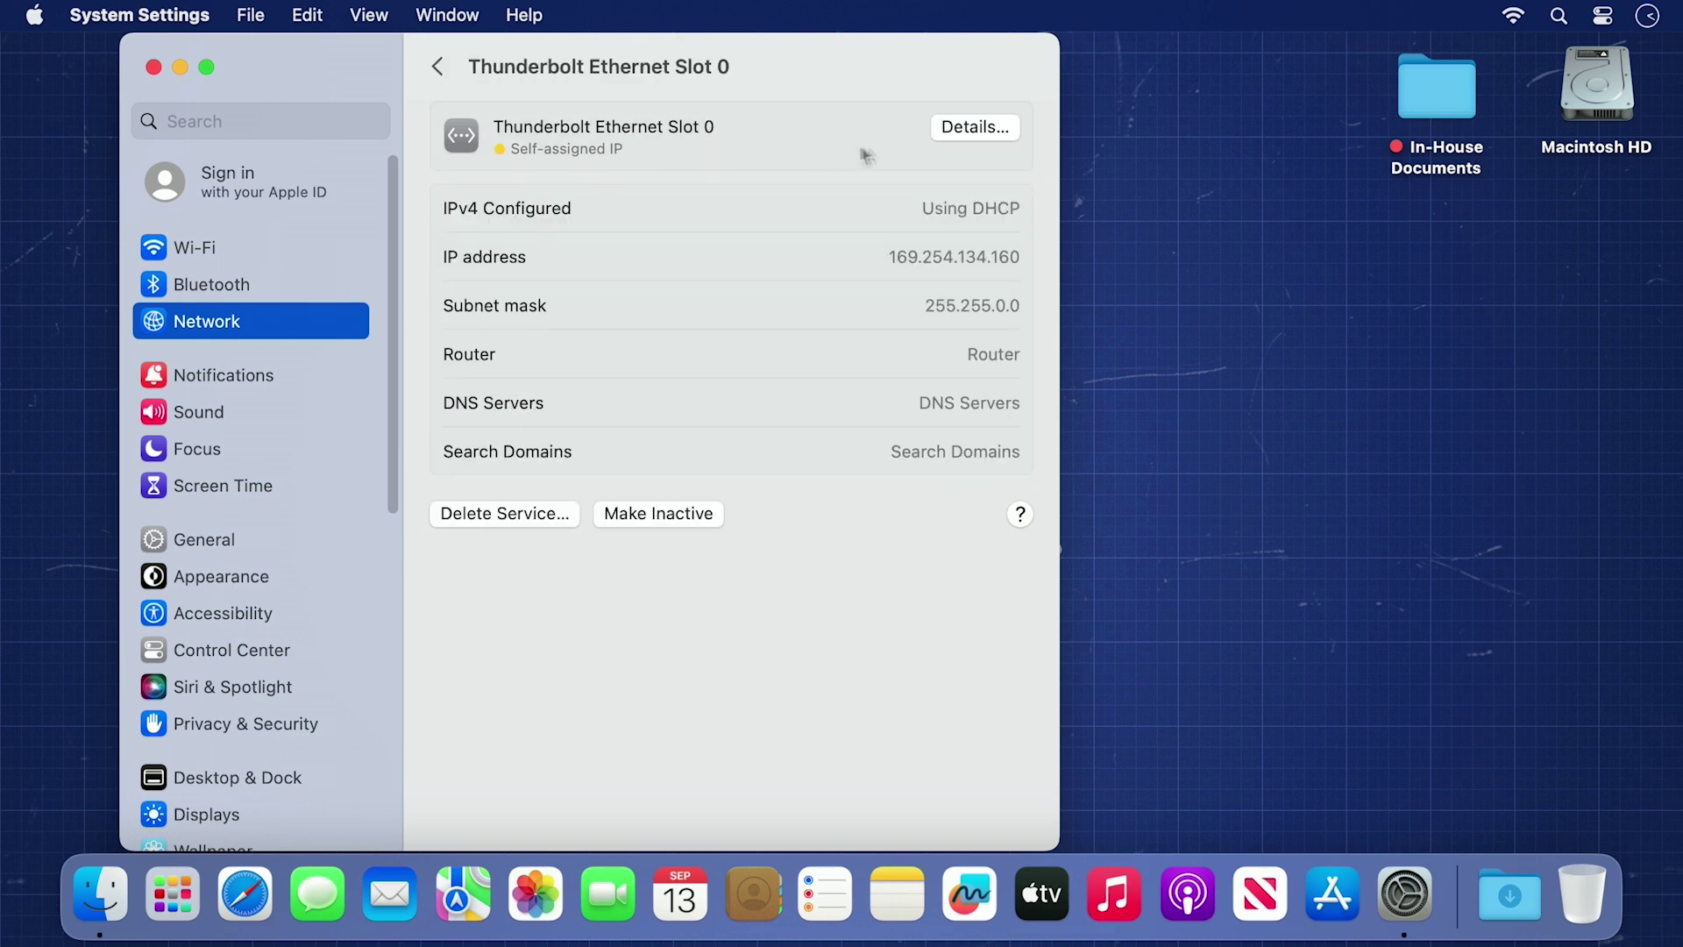
{"action": "left_click", "coordinate": [998, 129]}
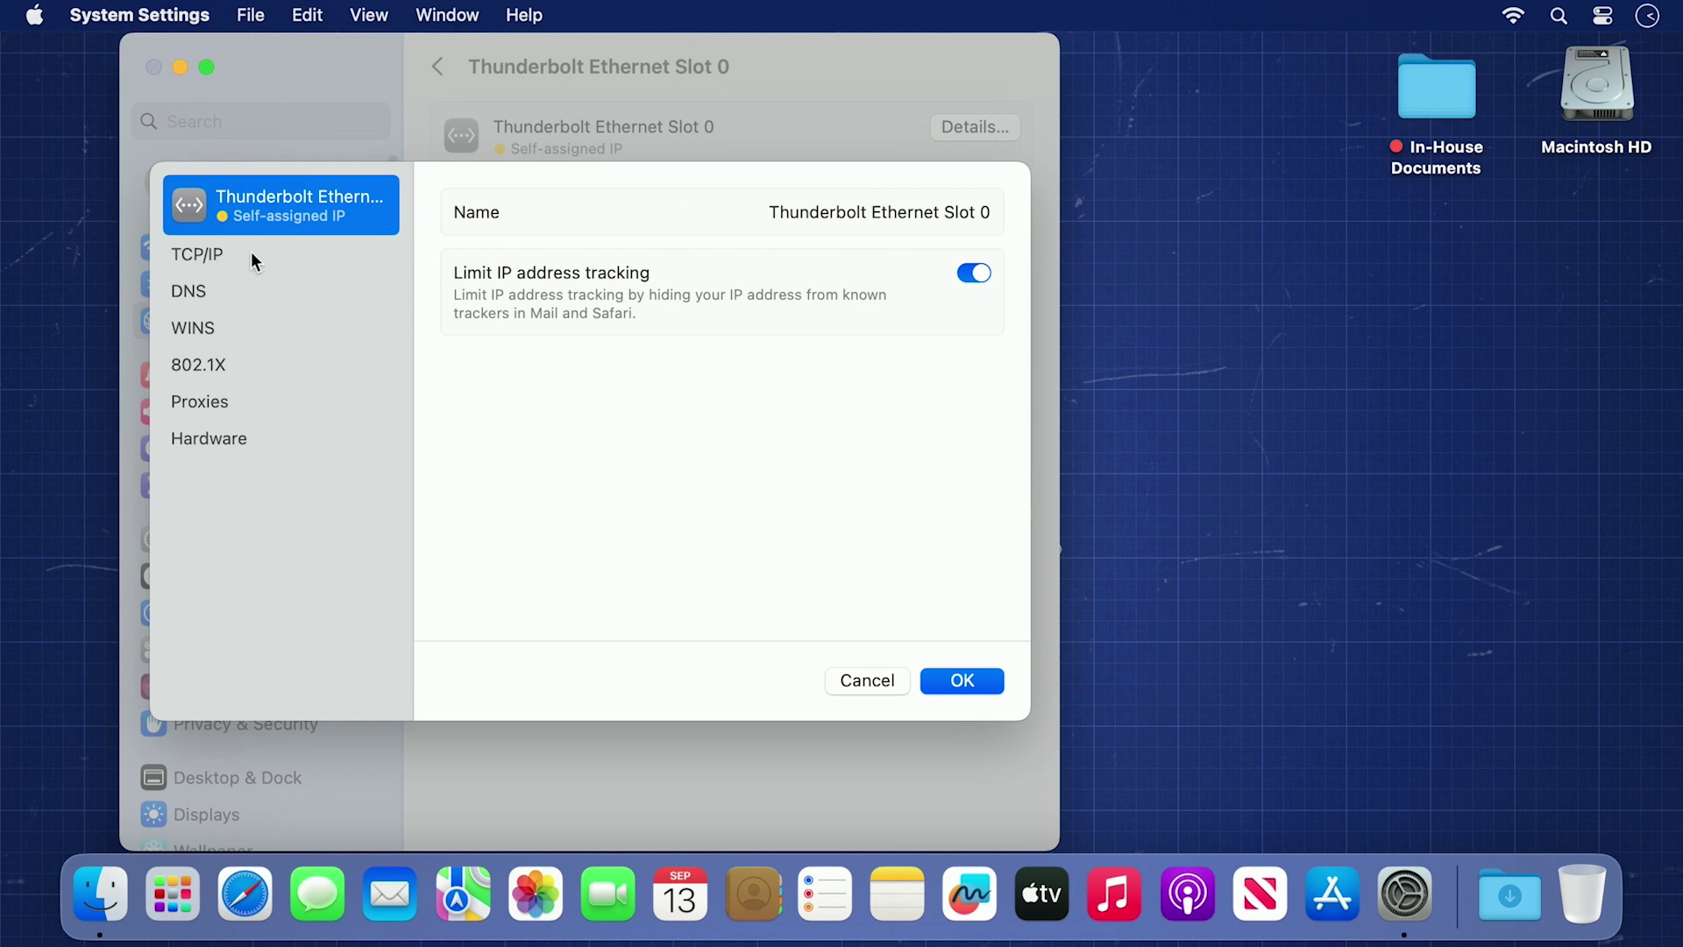
{"action": "left_click", "coordinate": [281, 255]}
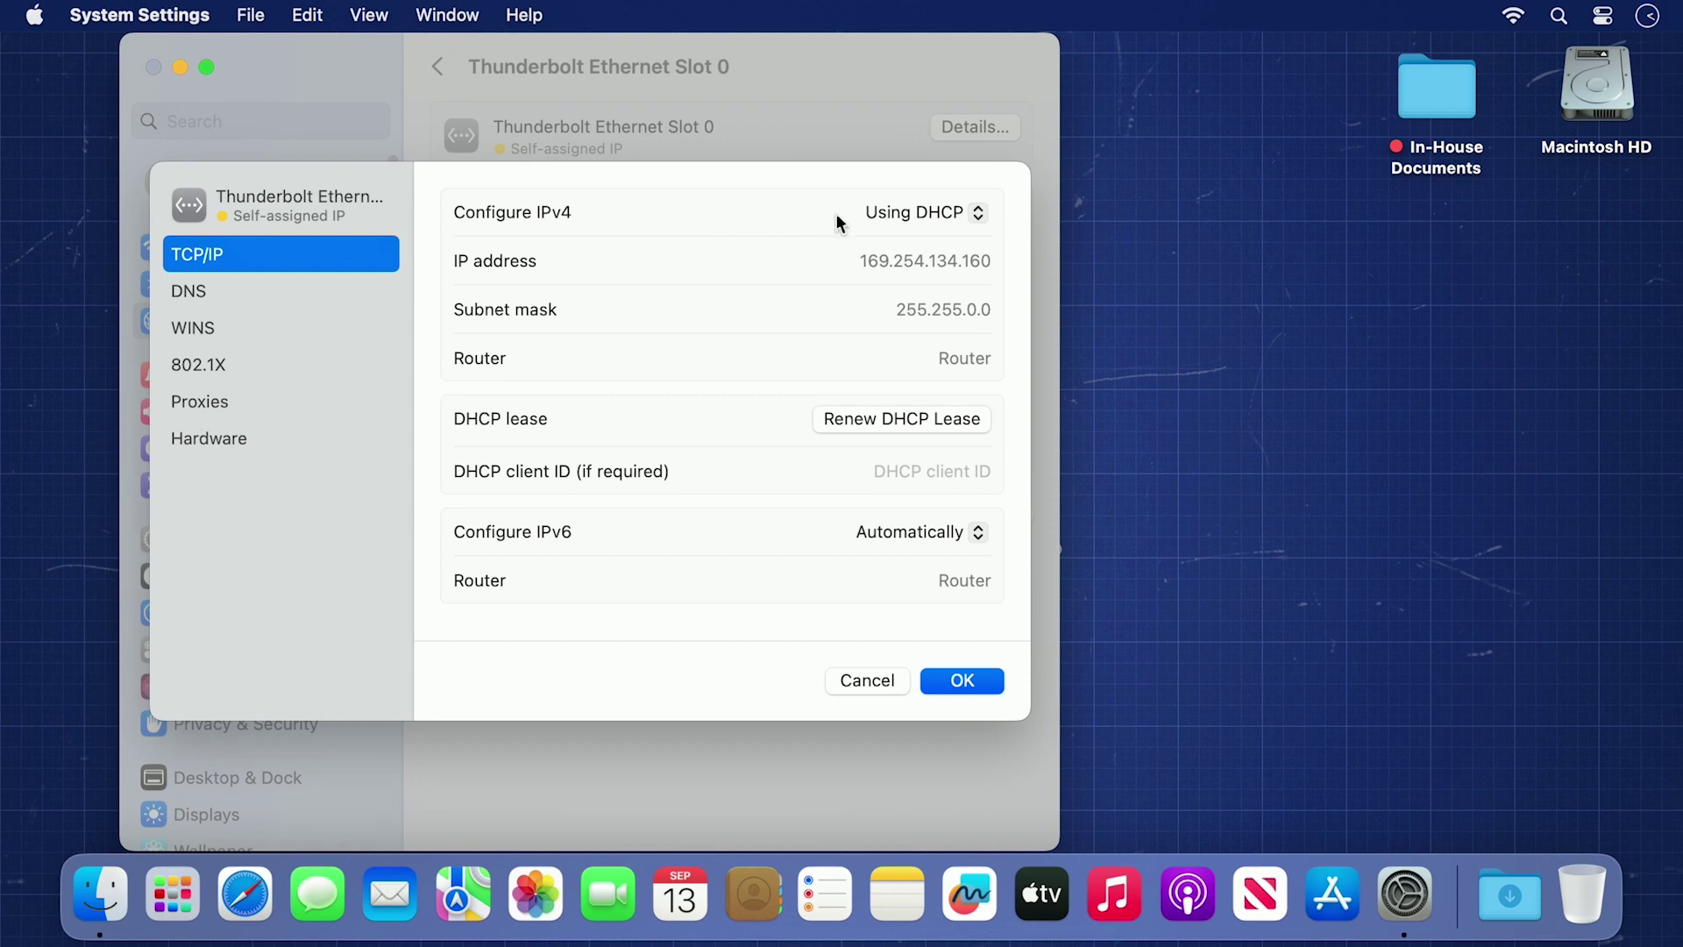
Switch IPv4 to Manually with address 192.168.0.100 and subnet mask 255.255.255.0
{"action": "left_click", "coordinate": [867, 225]}
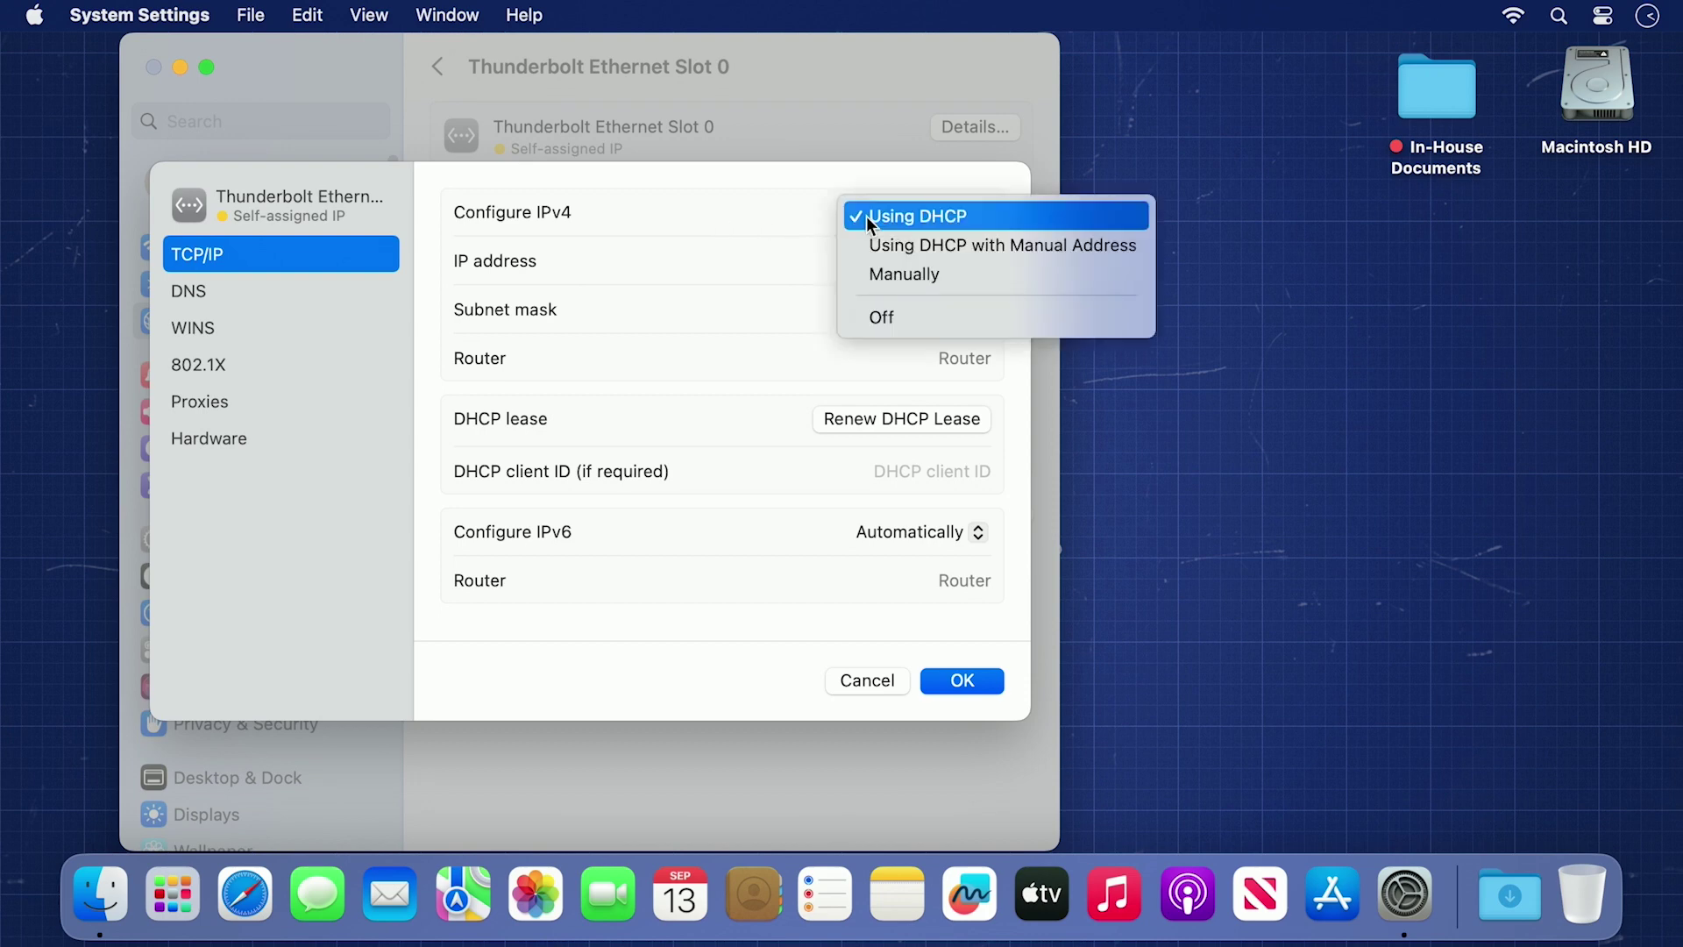
{"action": "left_click", "coordinate": [1011, 272]}
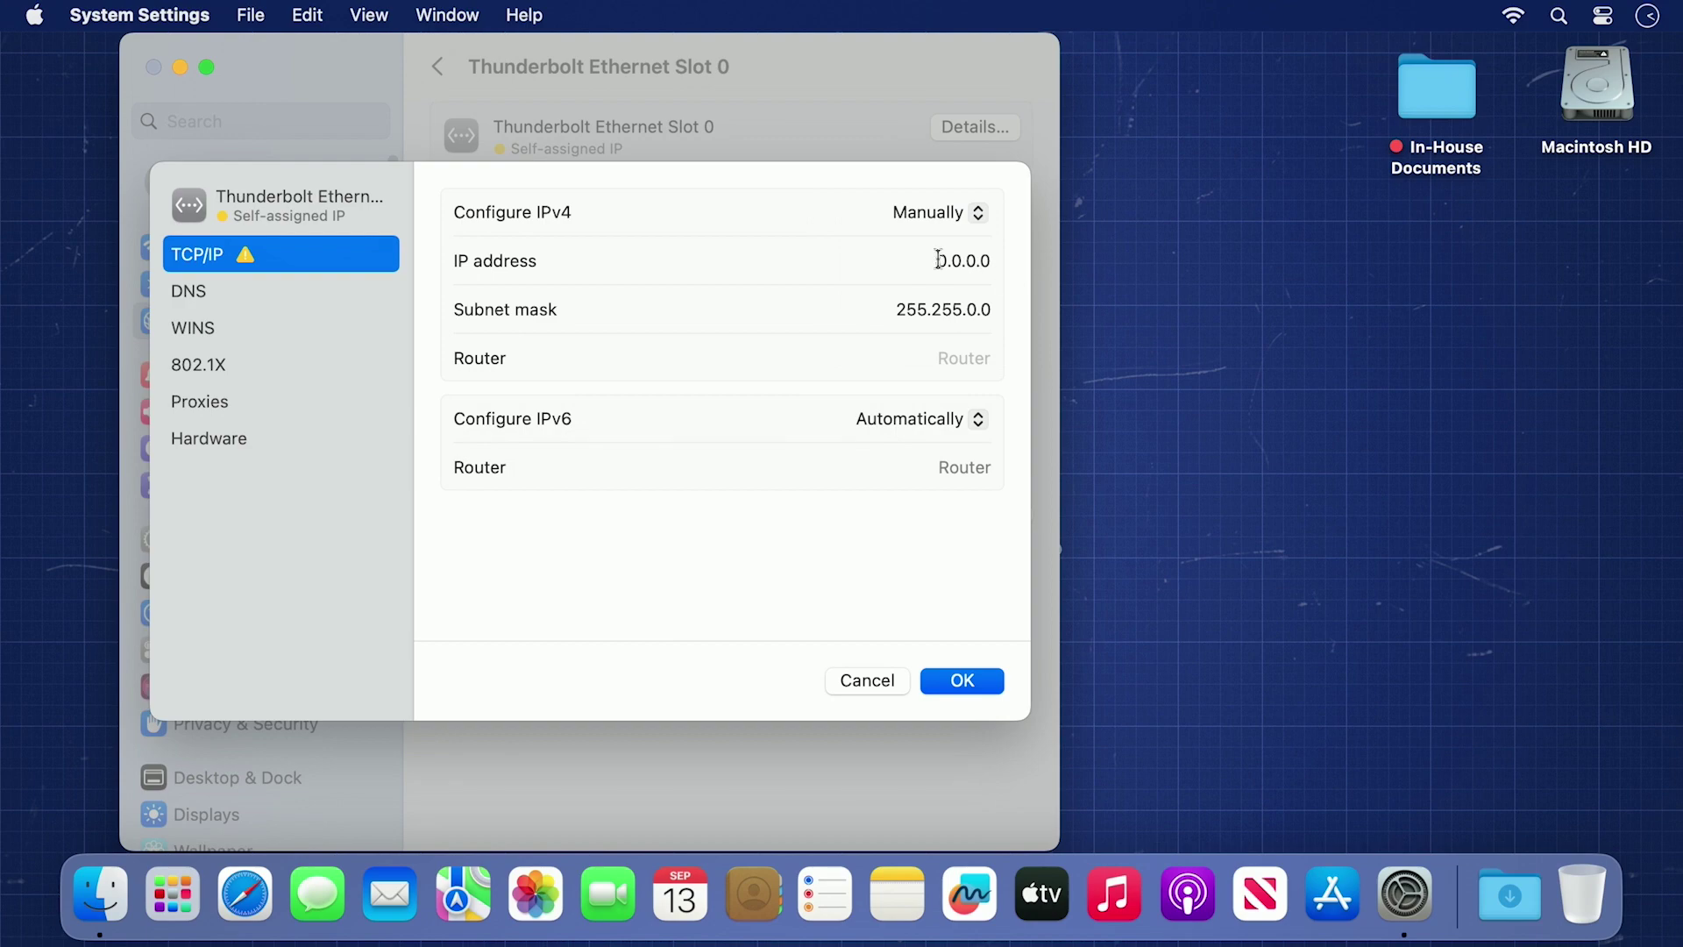
{"action": "left_click_drag", "start_coordinate": [936, 258], "coordinate": [999, 260]}
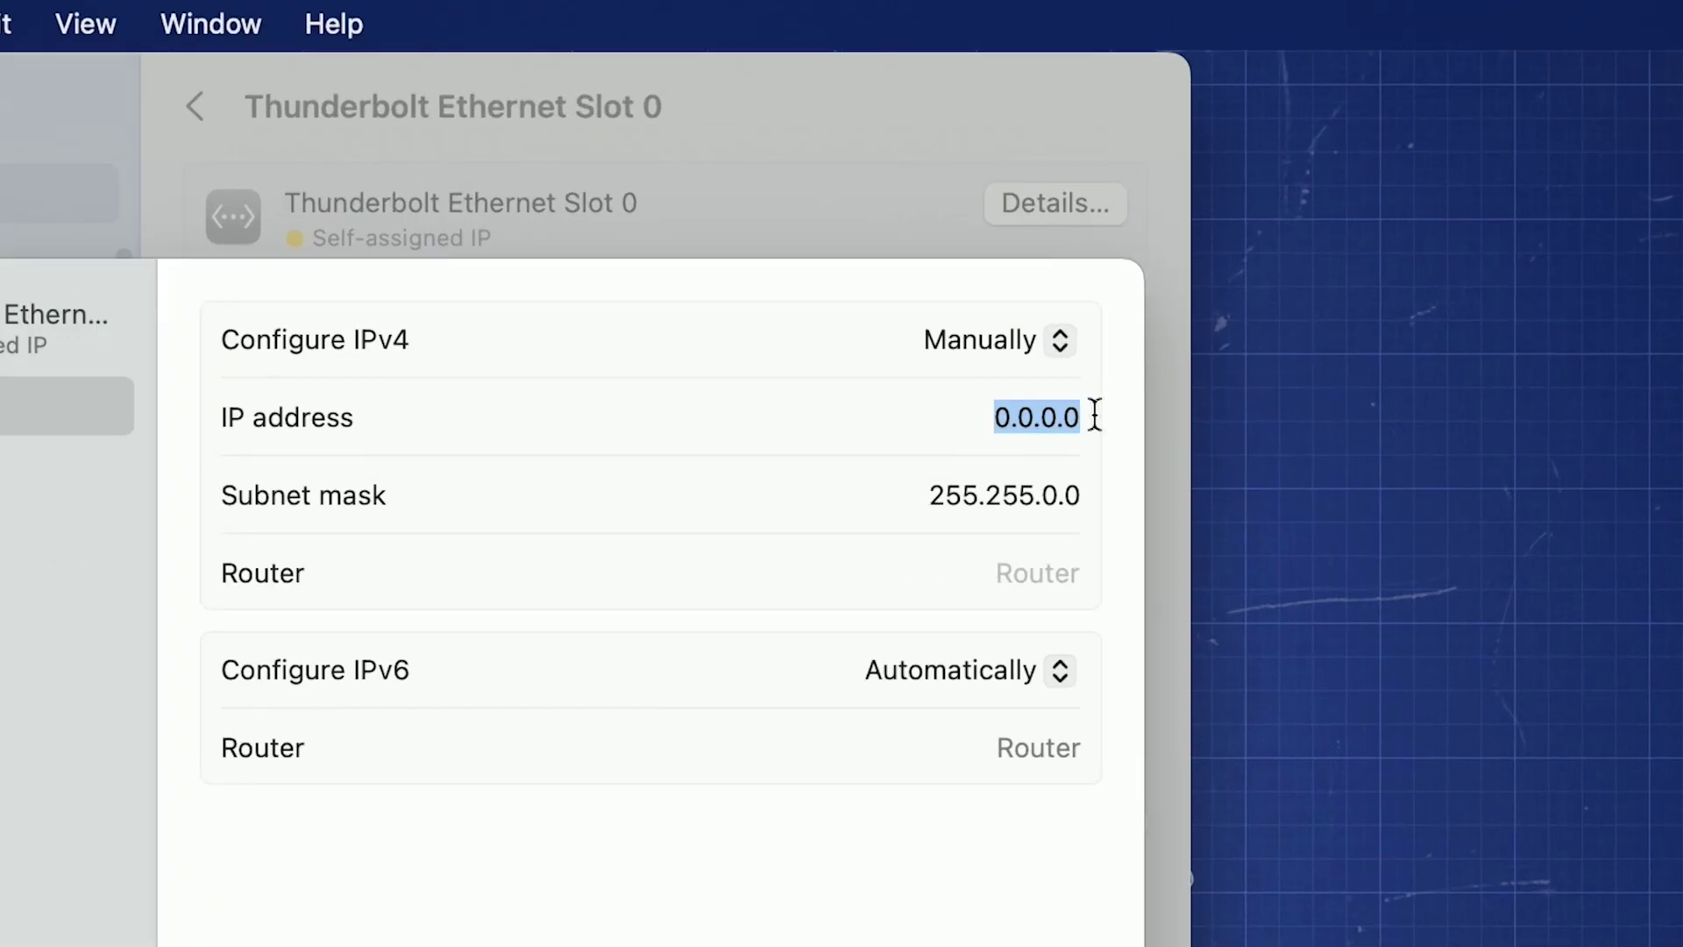
{"action": "type", "text": "192."}
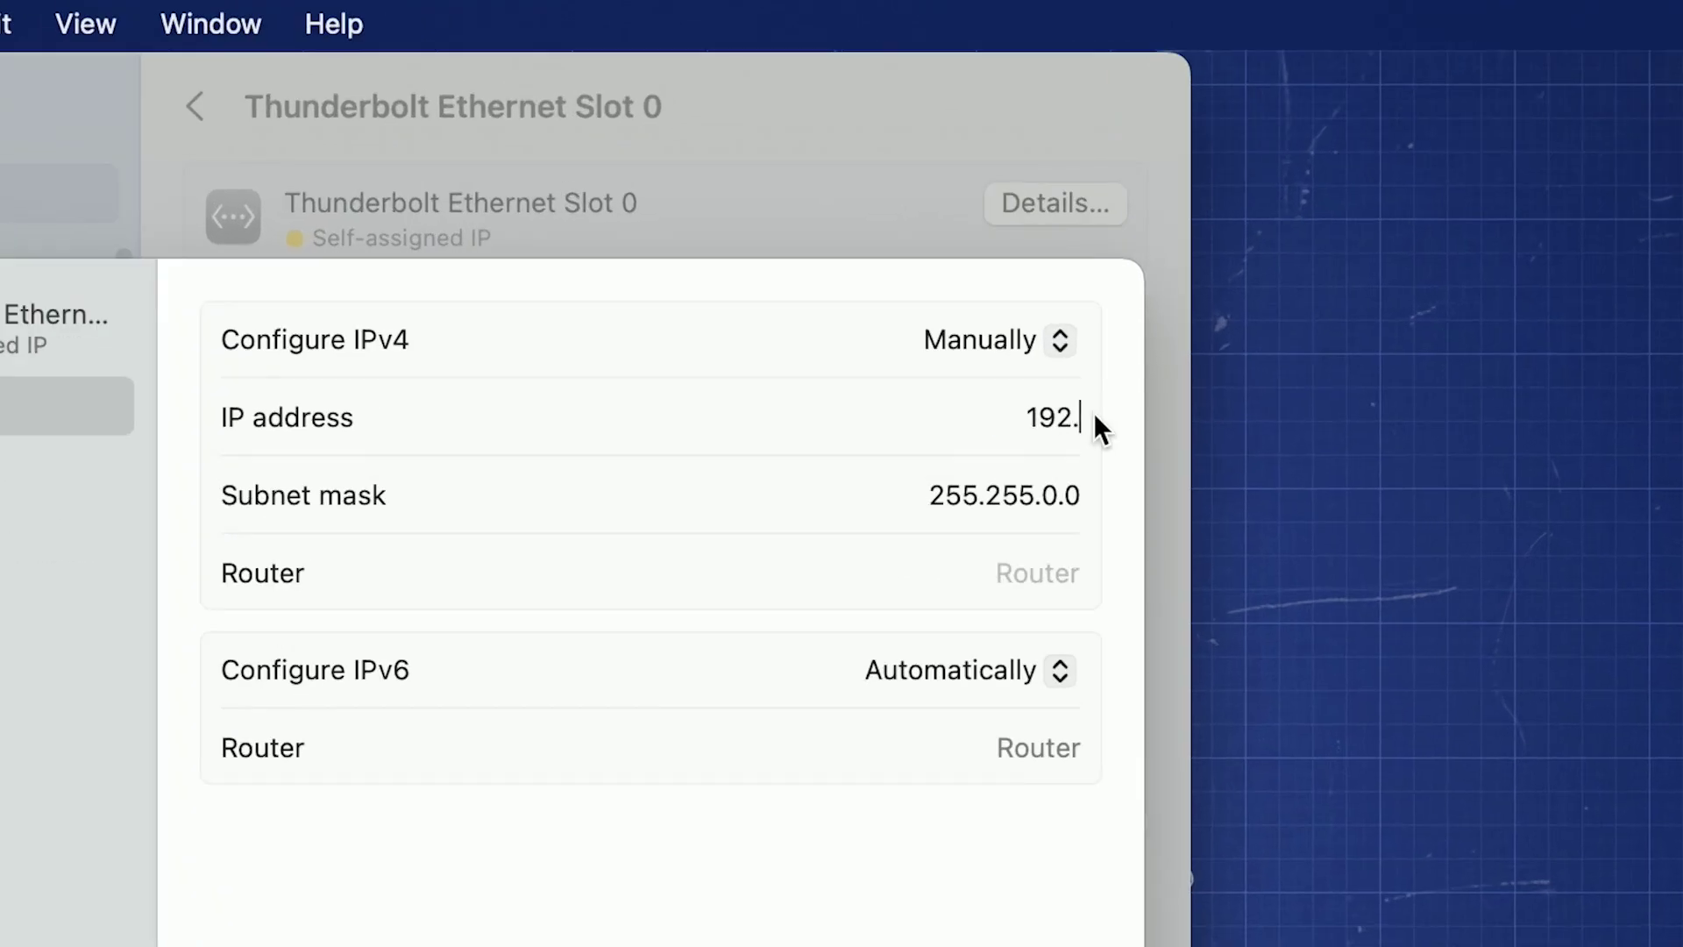
{"action": "type", "text": "168"}
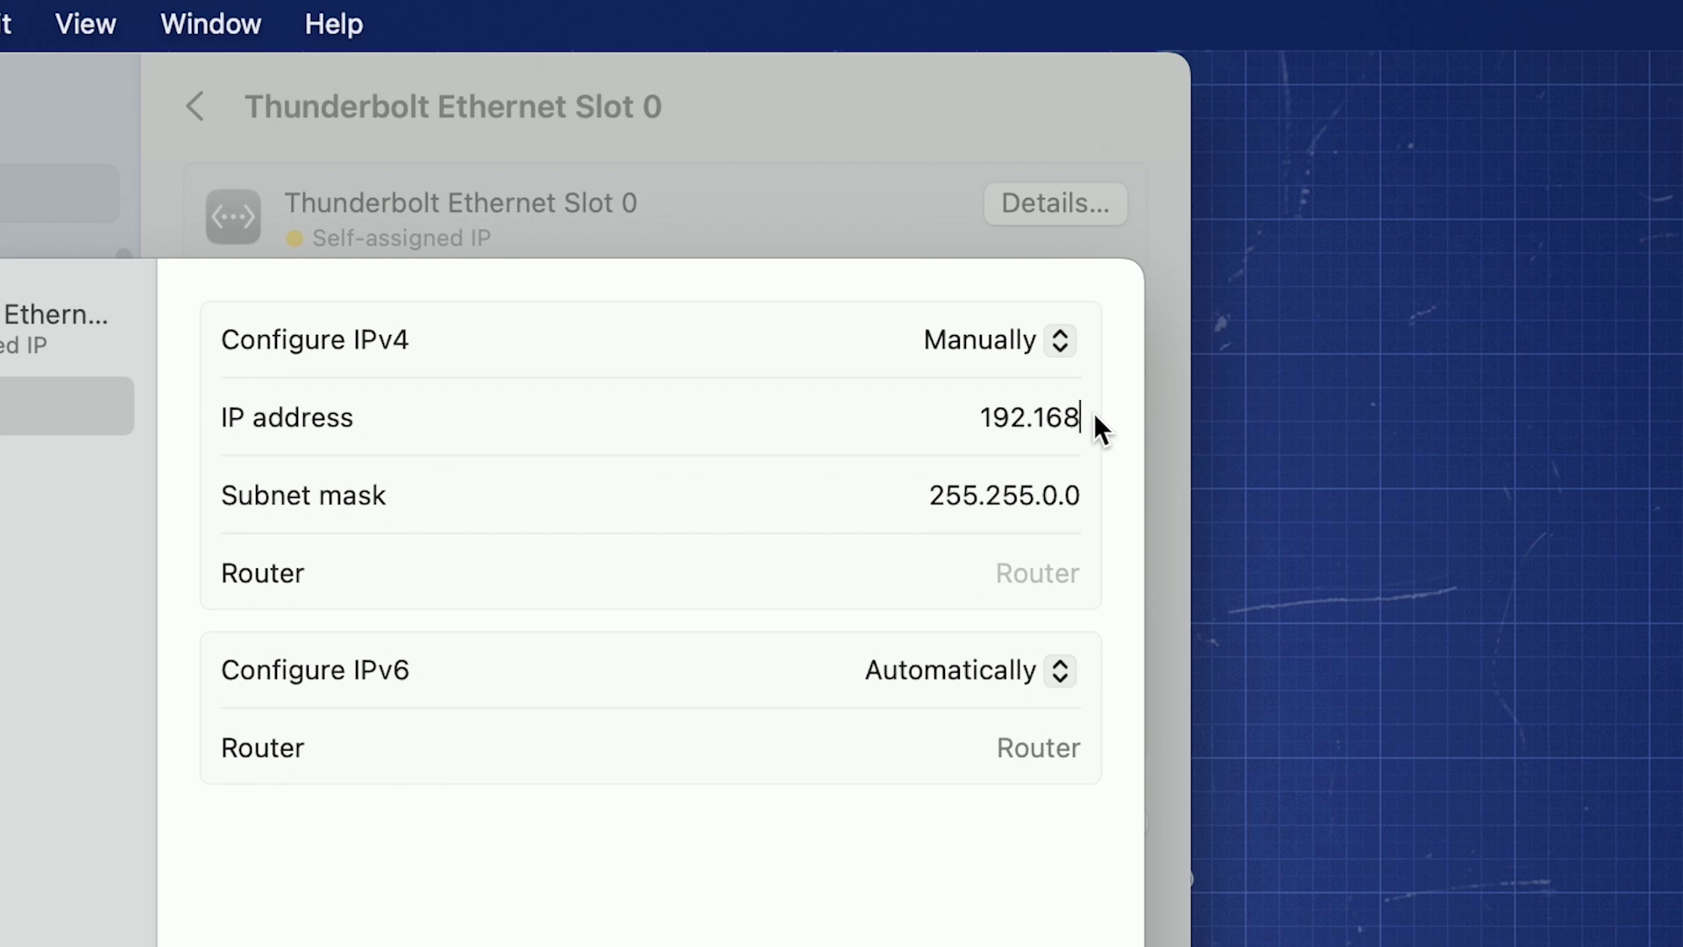
{"action": "type", "text": ".0"}
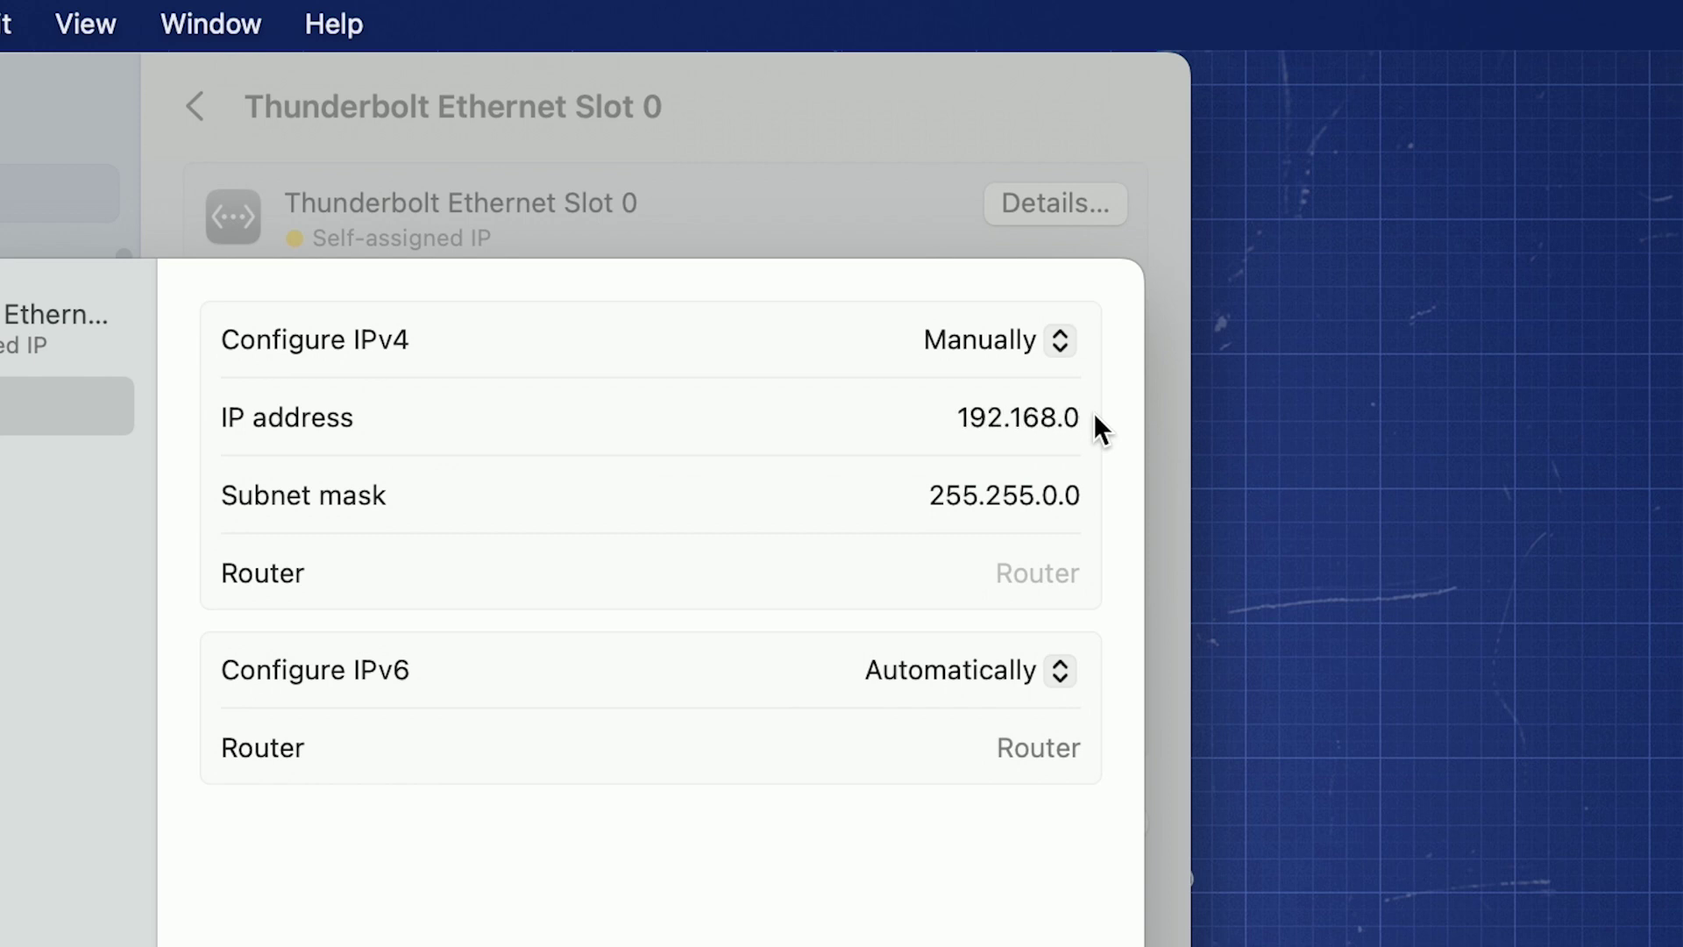
{"action": "type", "text": "."}
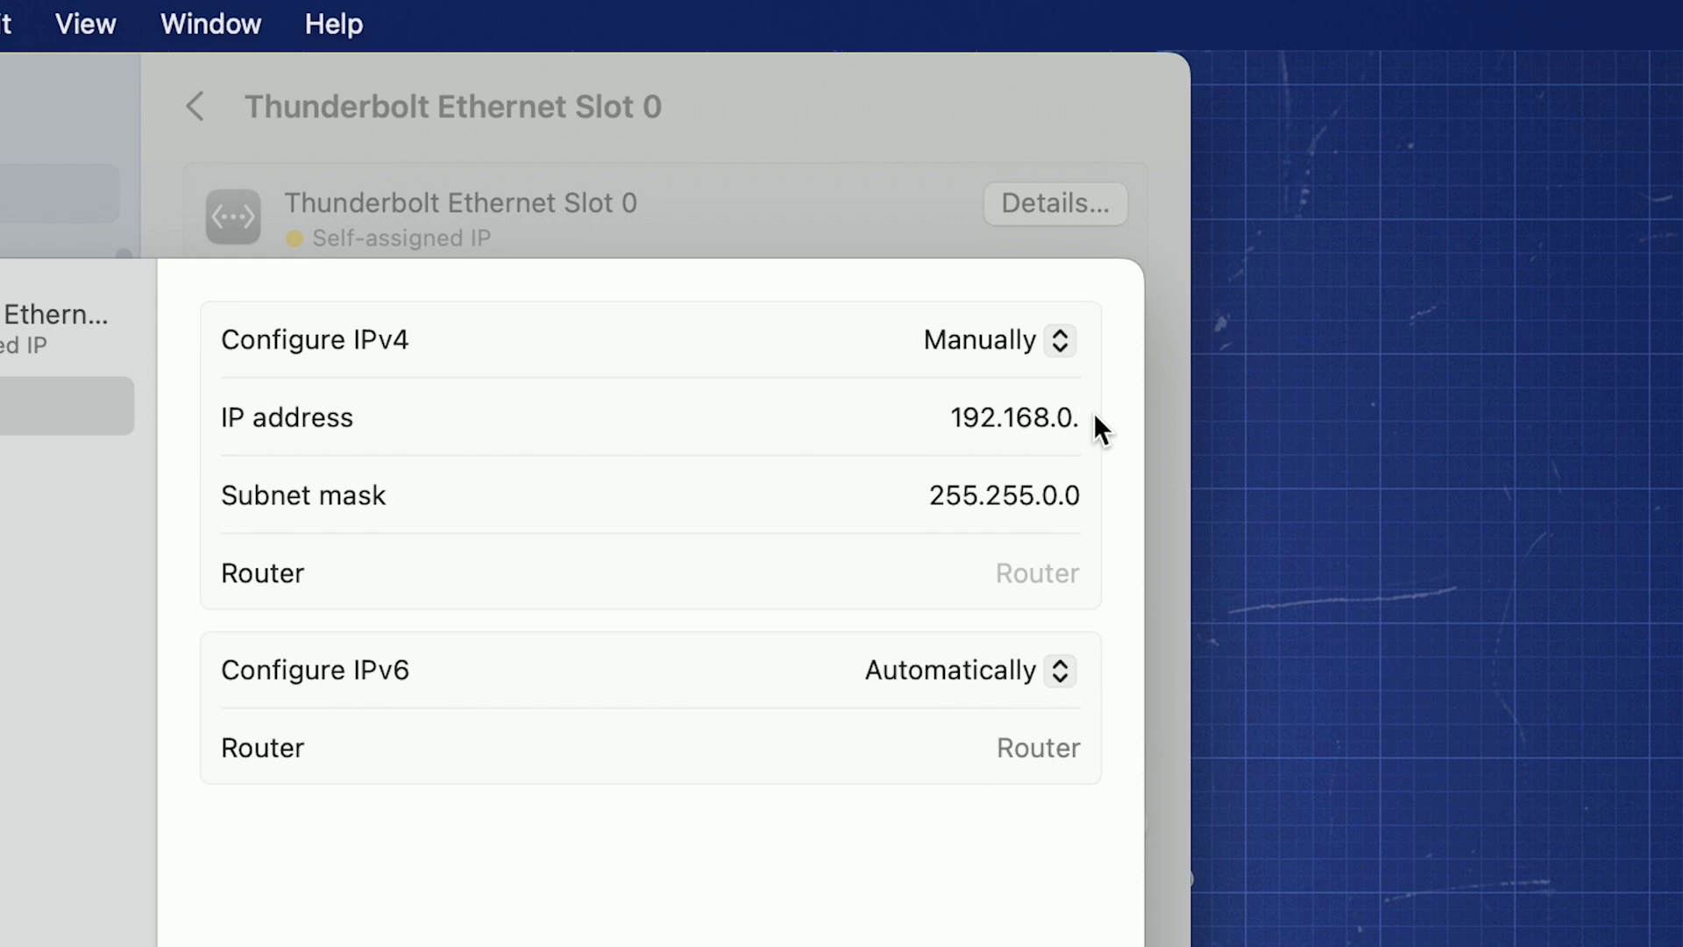
{"action": "type", "text": "10"}
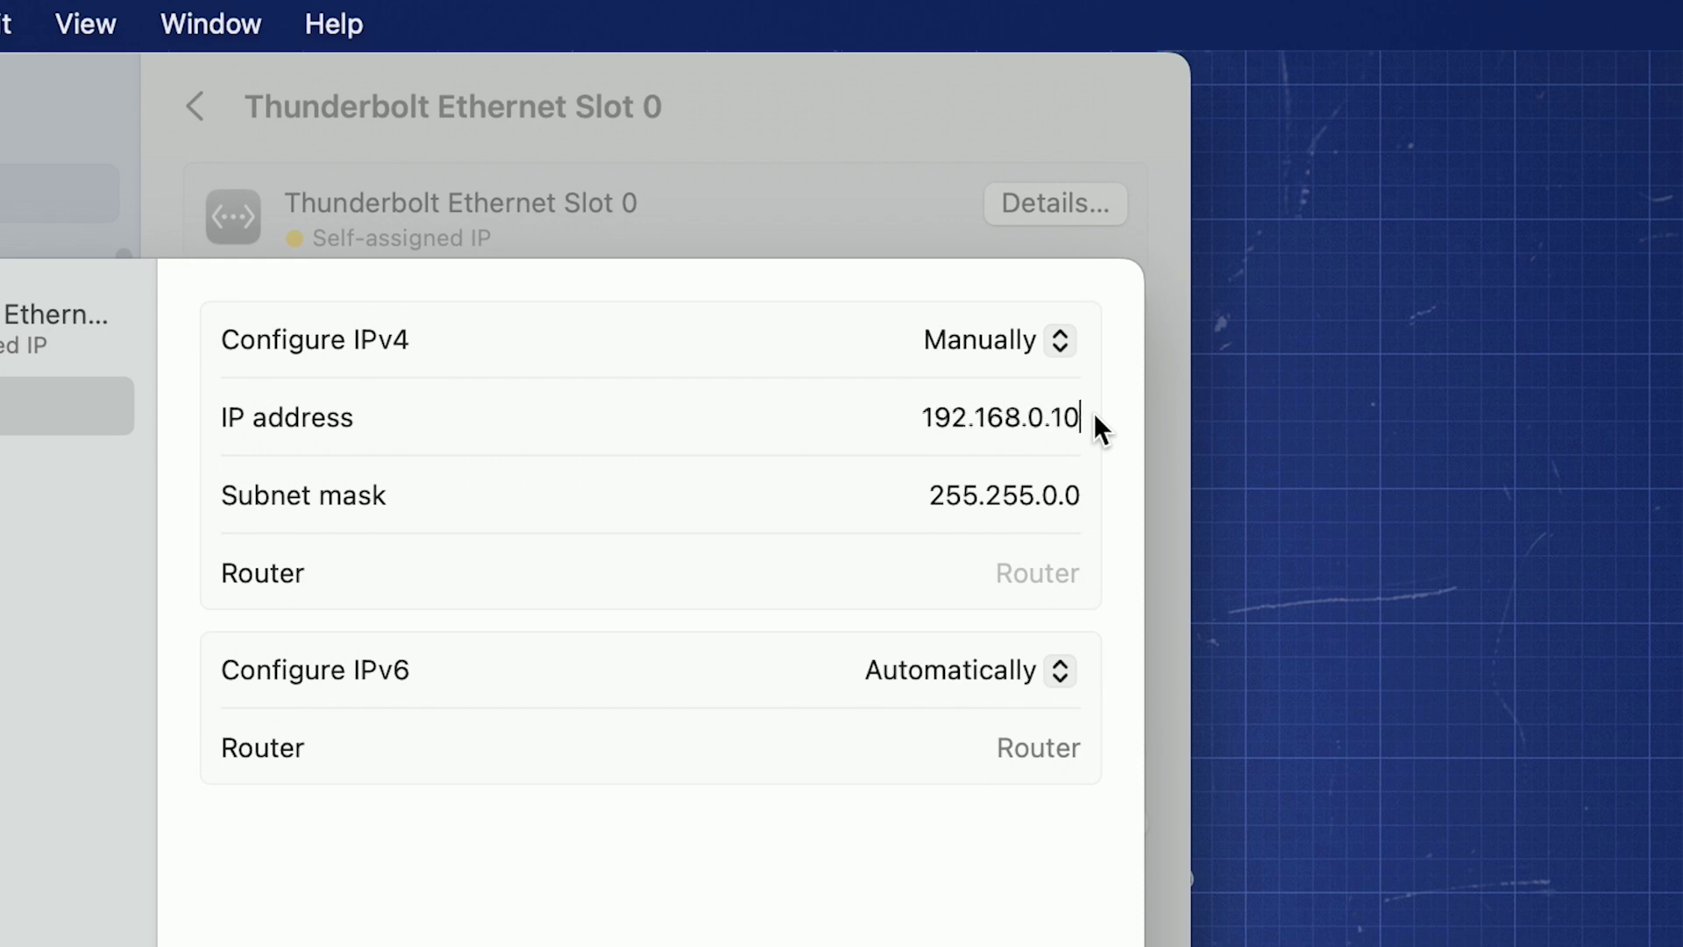
{"action": "type", "text": "0"}
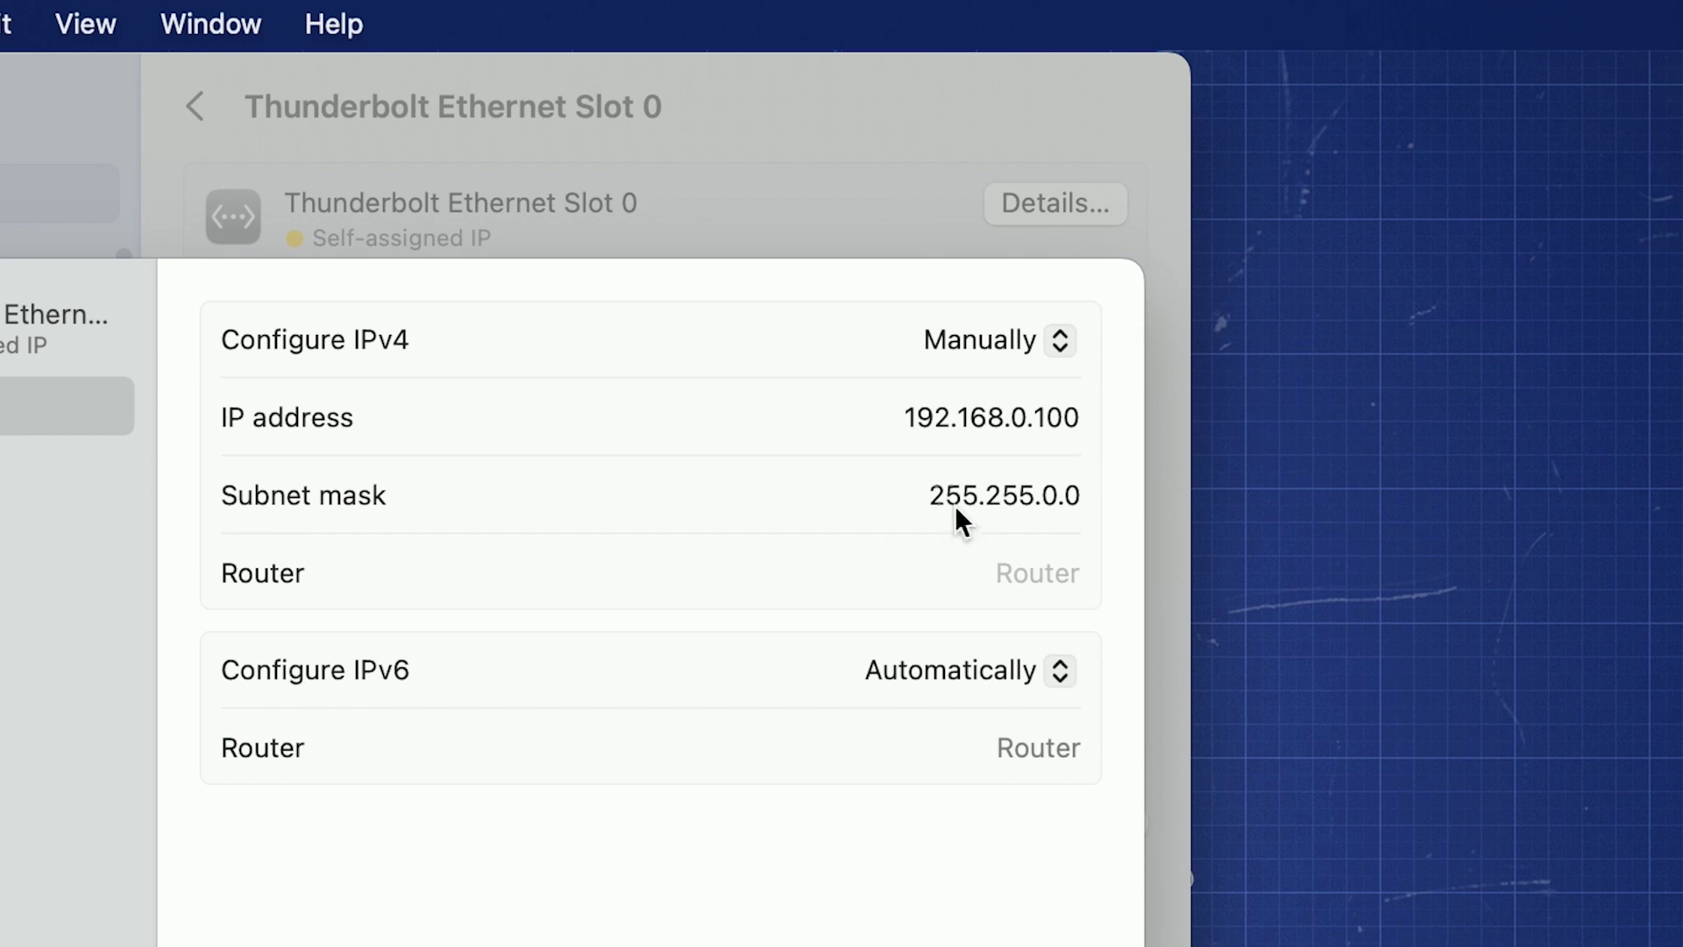
{"action": "left_click_drag", "start_coordinate": [929, 504], "coordinate": [1125, 506]}
{"action": "type", "text": "2"}
{"action": "type", "text": "55.255"}
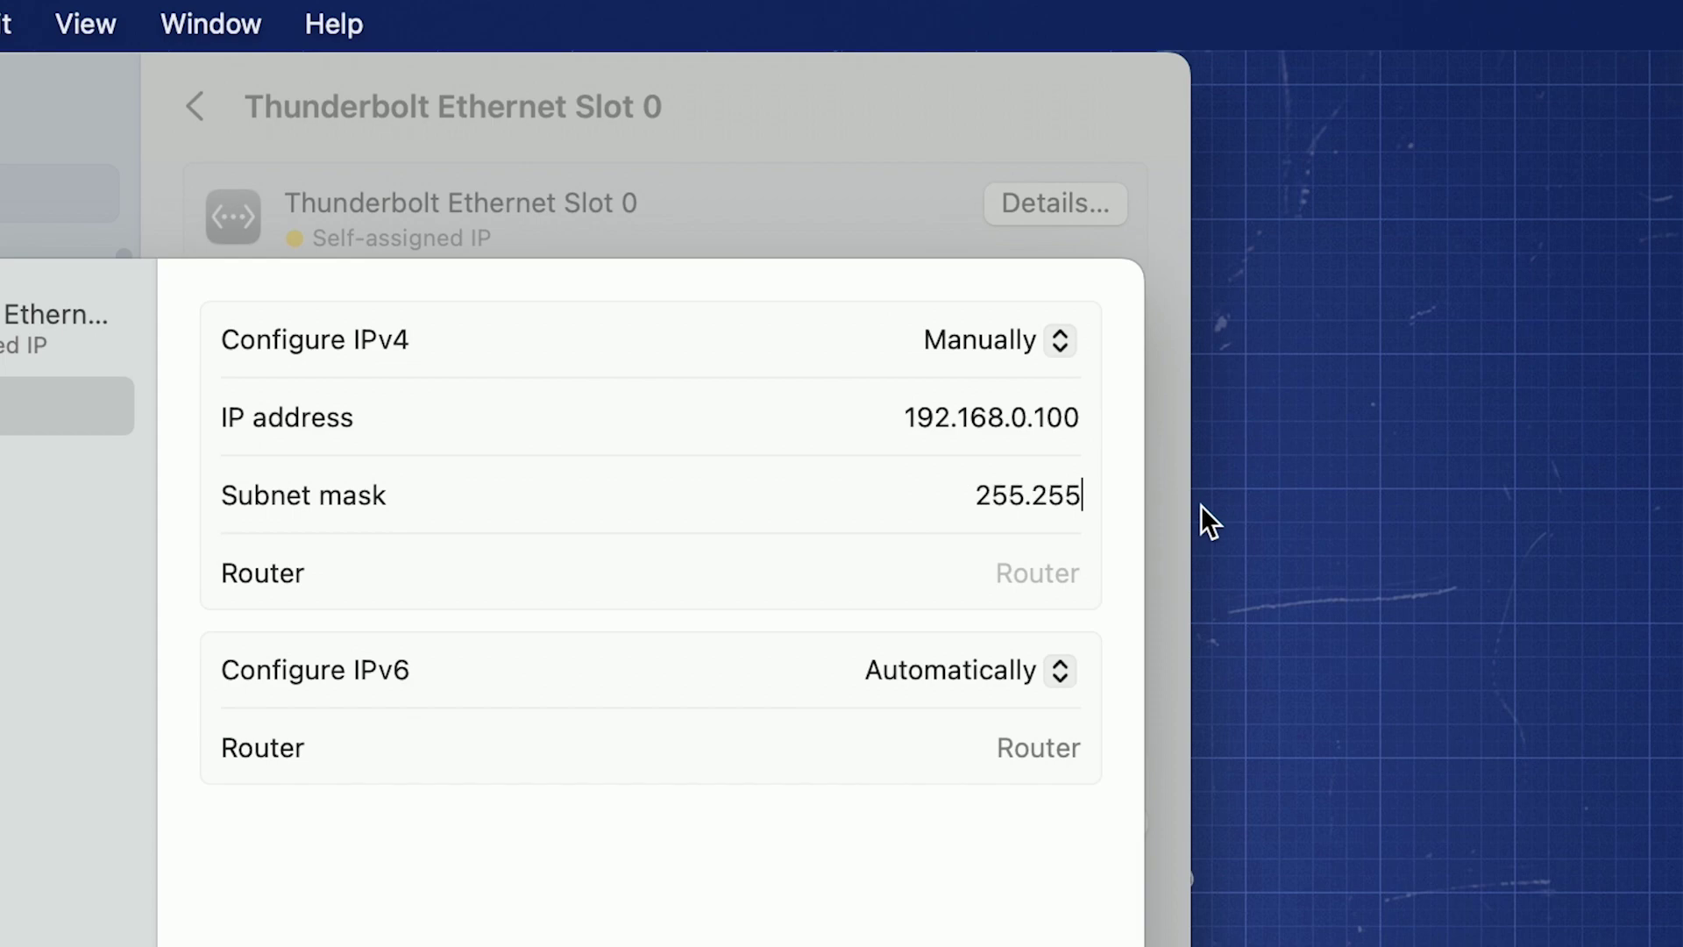
{"action": "type", "text": ".255"}
{"action": "type", "text": ".0"}
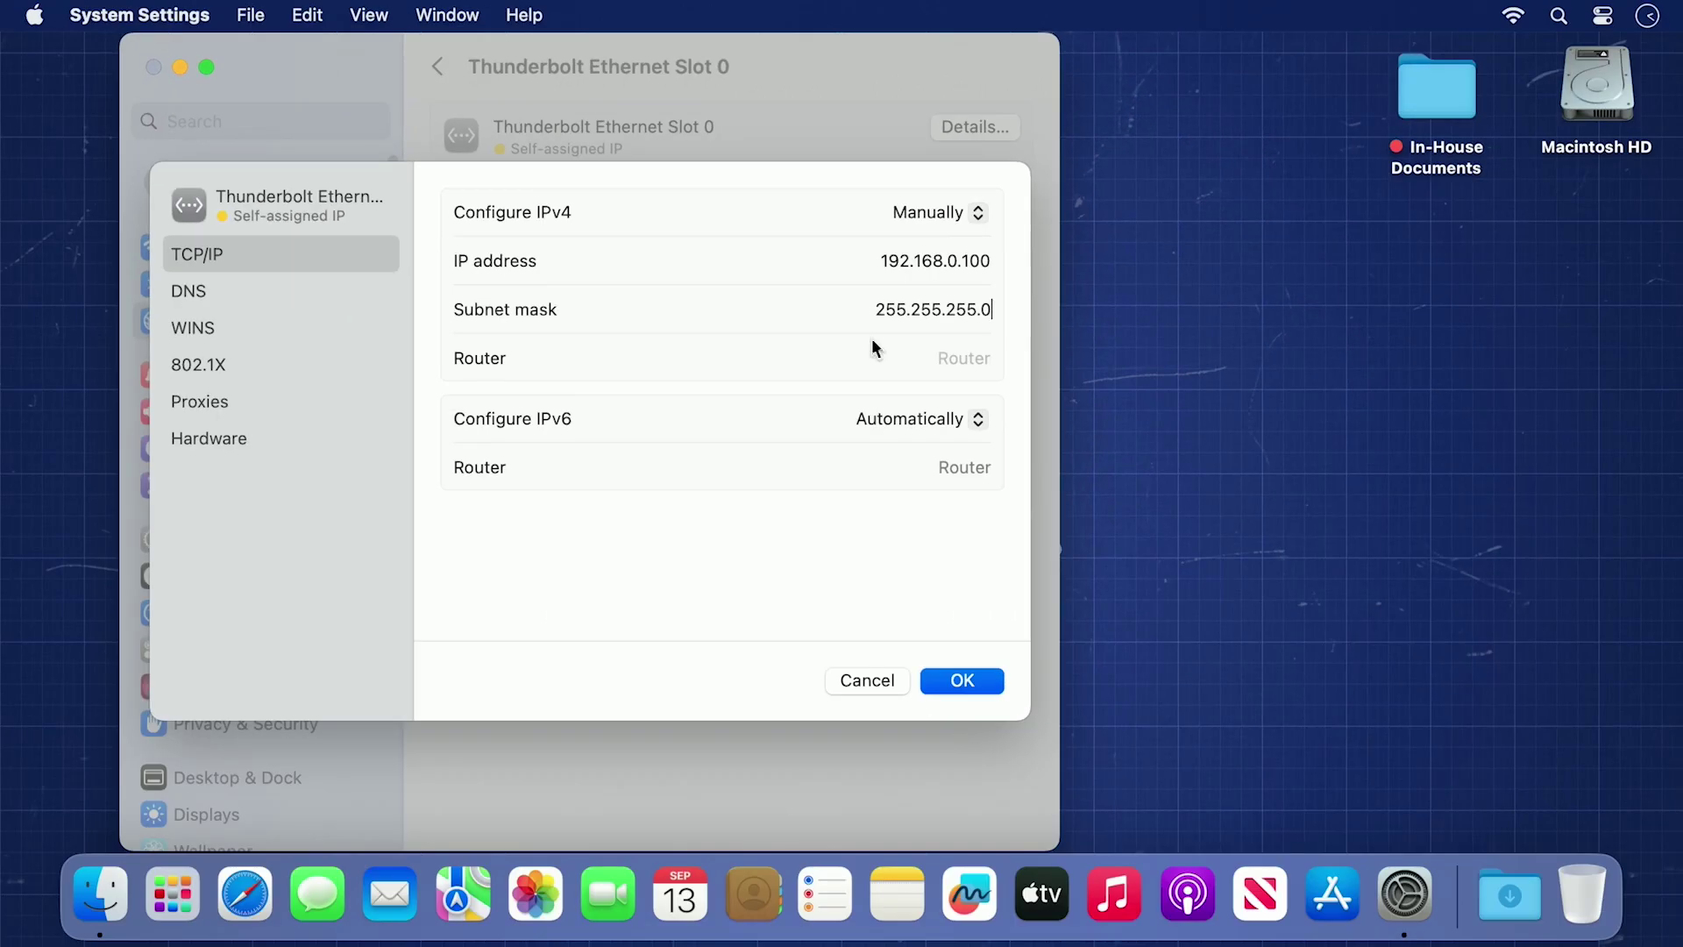
Configure the Ethernet hardware manually with a Jumbo (9000) MTU and confirm with OK
{"action": "left_click", "coordinate": [282, 436]}
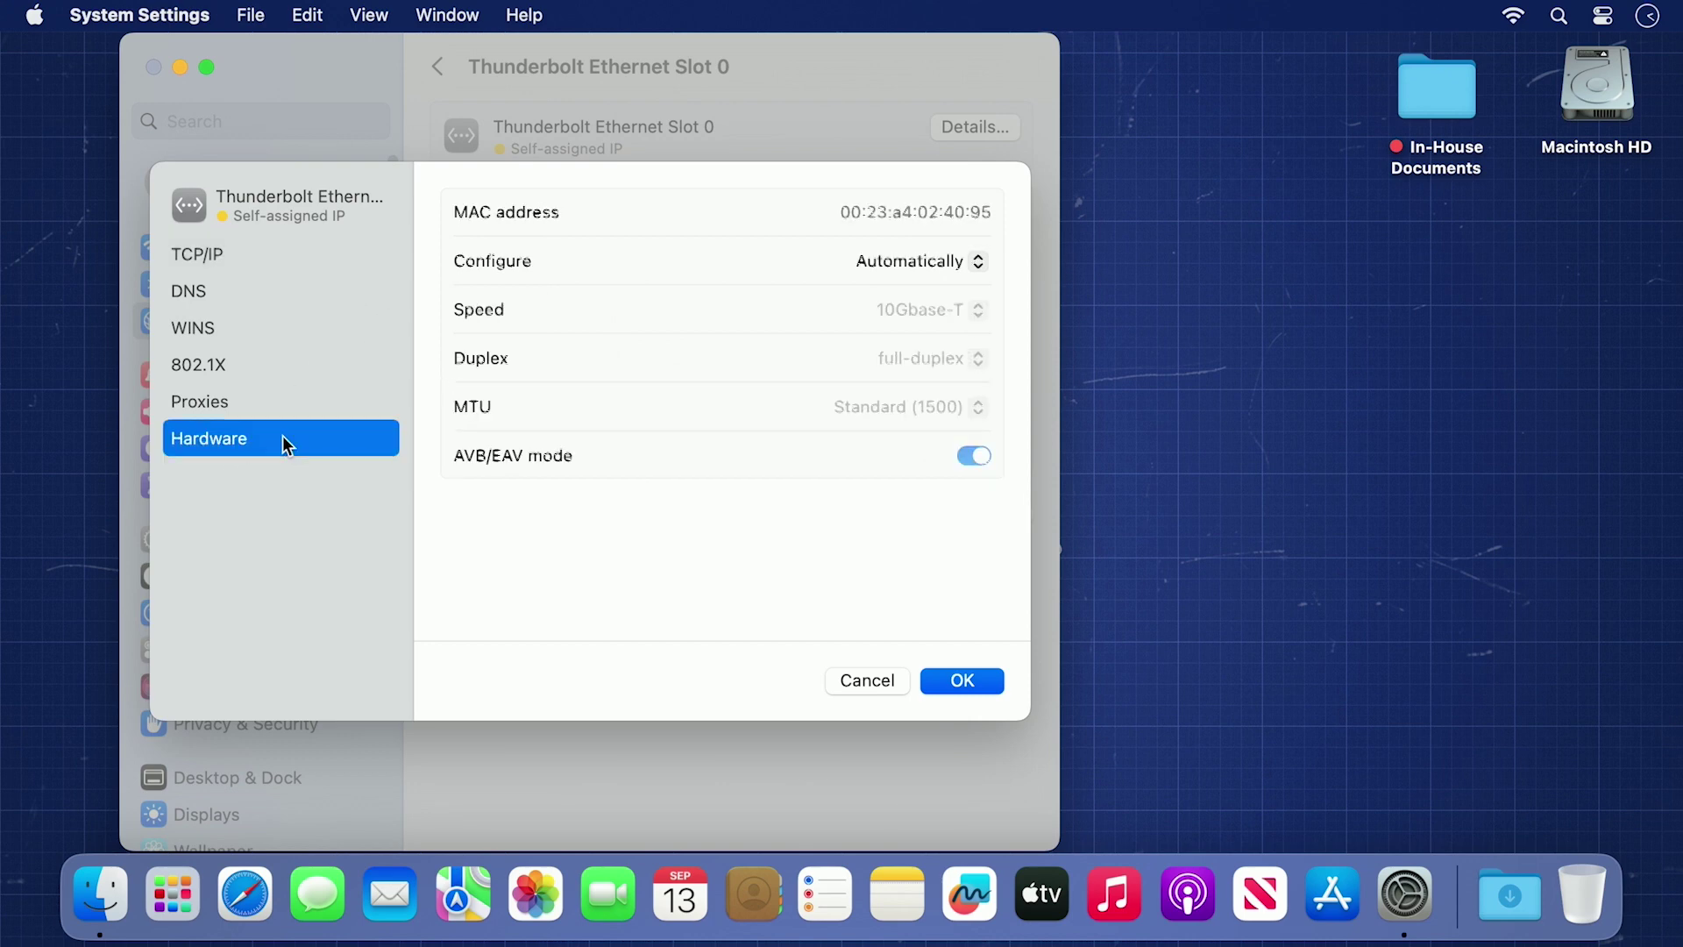
{"action": "left_click", "coordinate": [880, 269]}
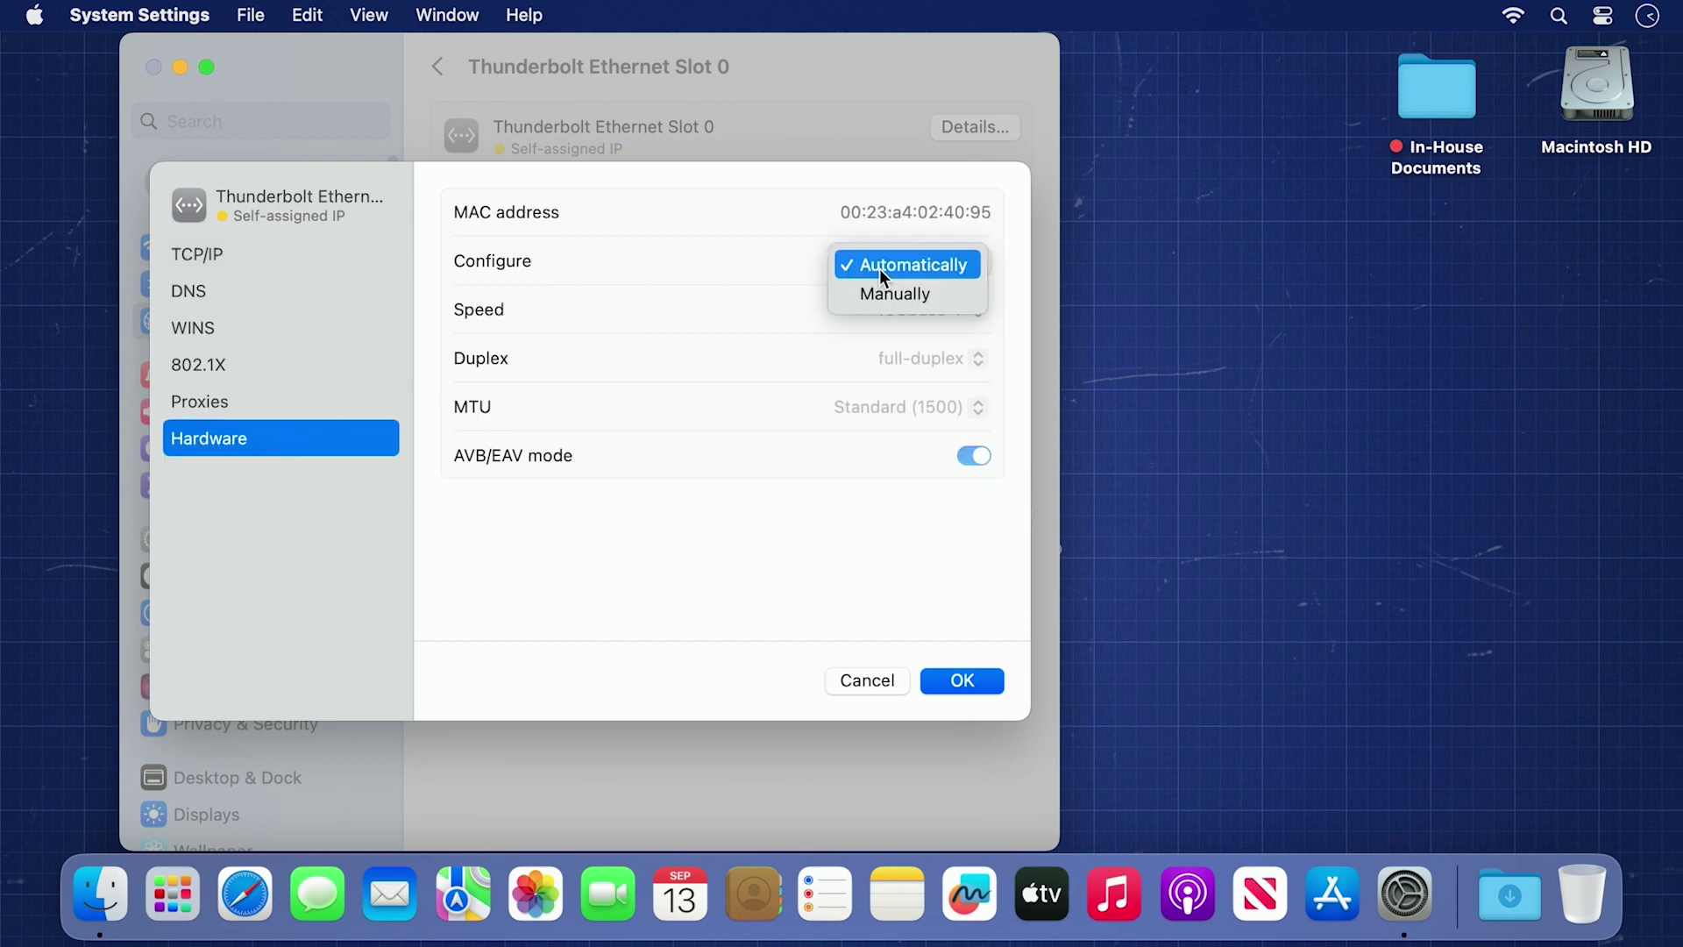
{"action": "left_click", "coordinate": [883, 291]}
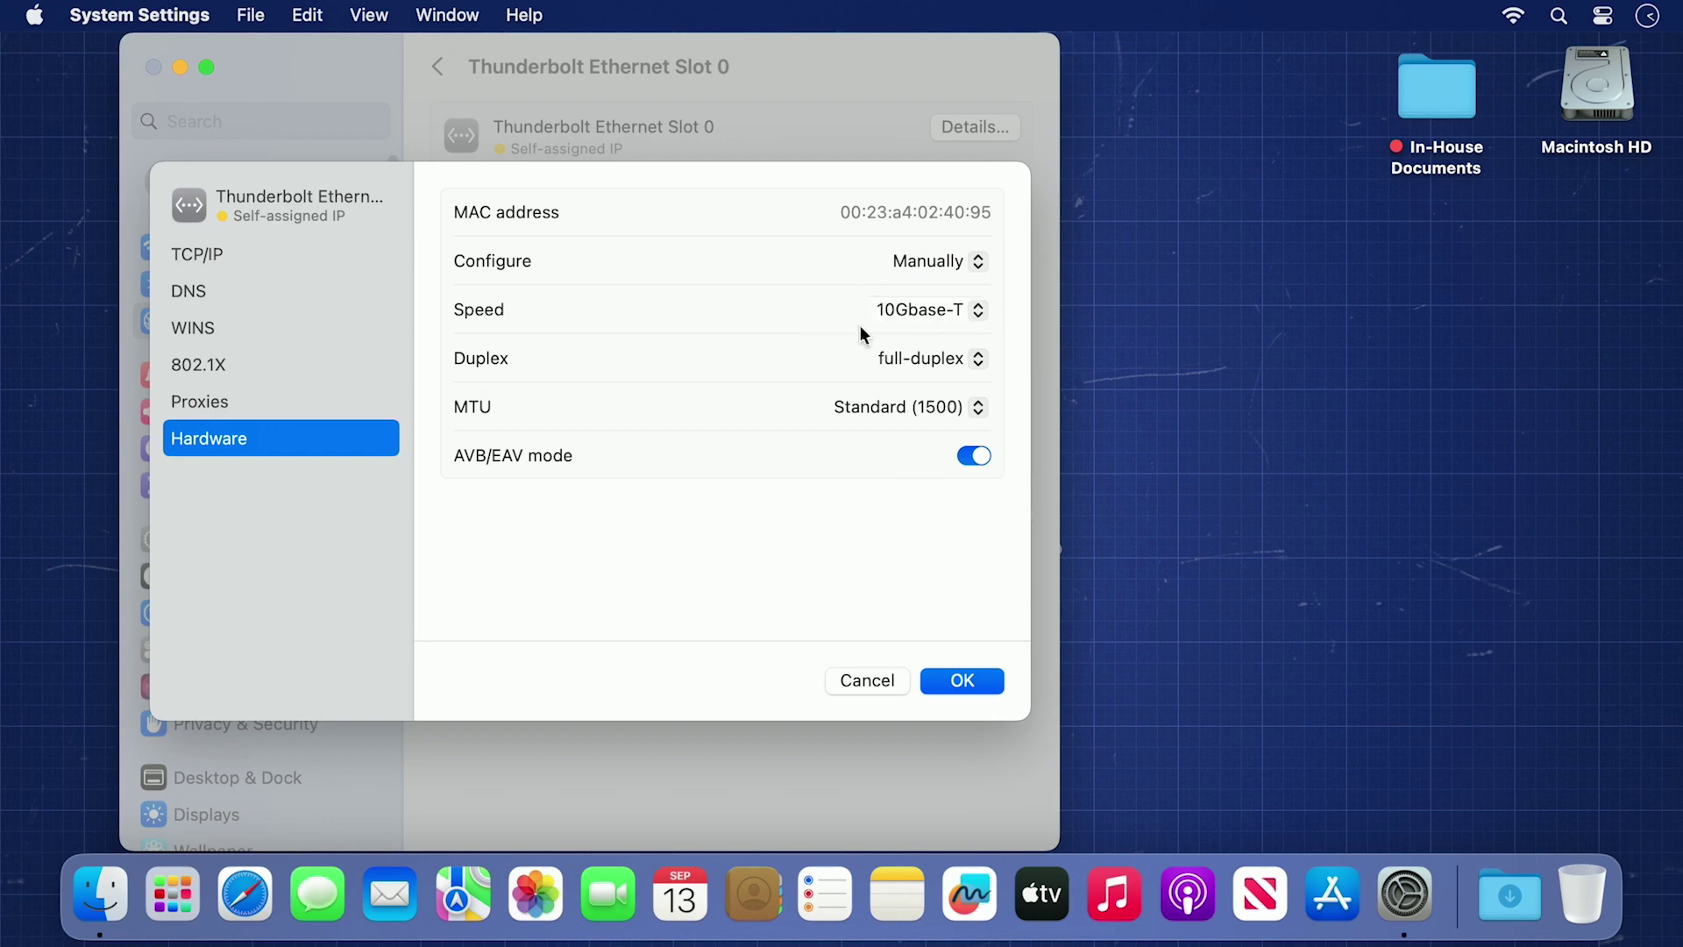
{"action": "left_click", "coordinate": [976, 409]}
{"action": "left_click", "coordinate": [970, 444]}
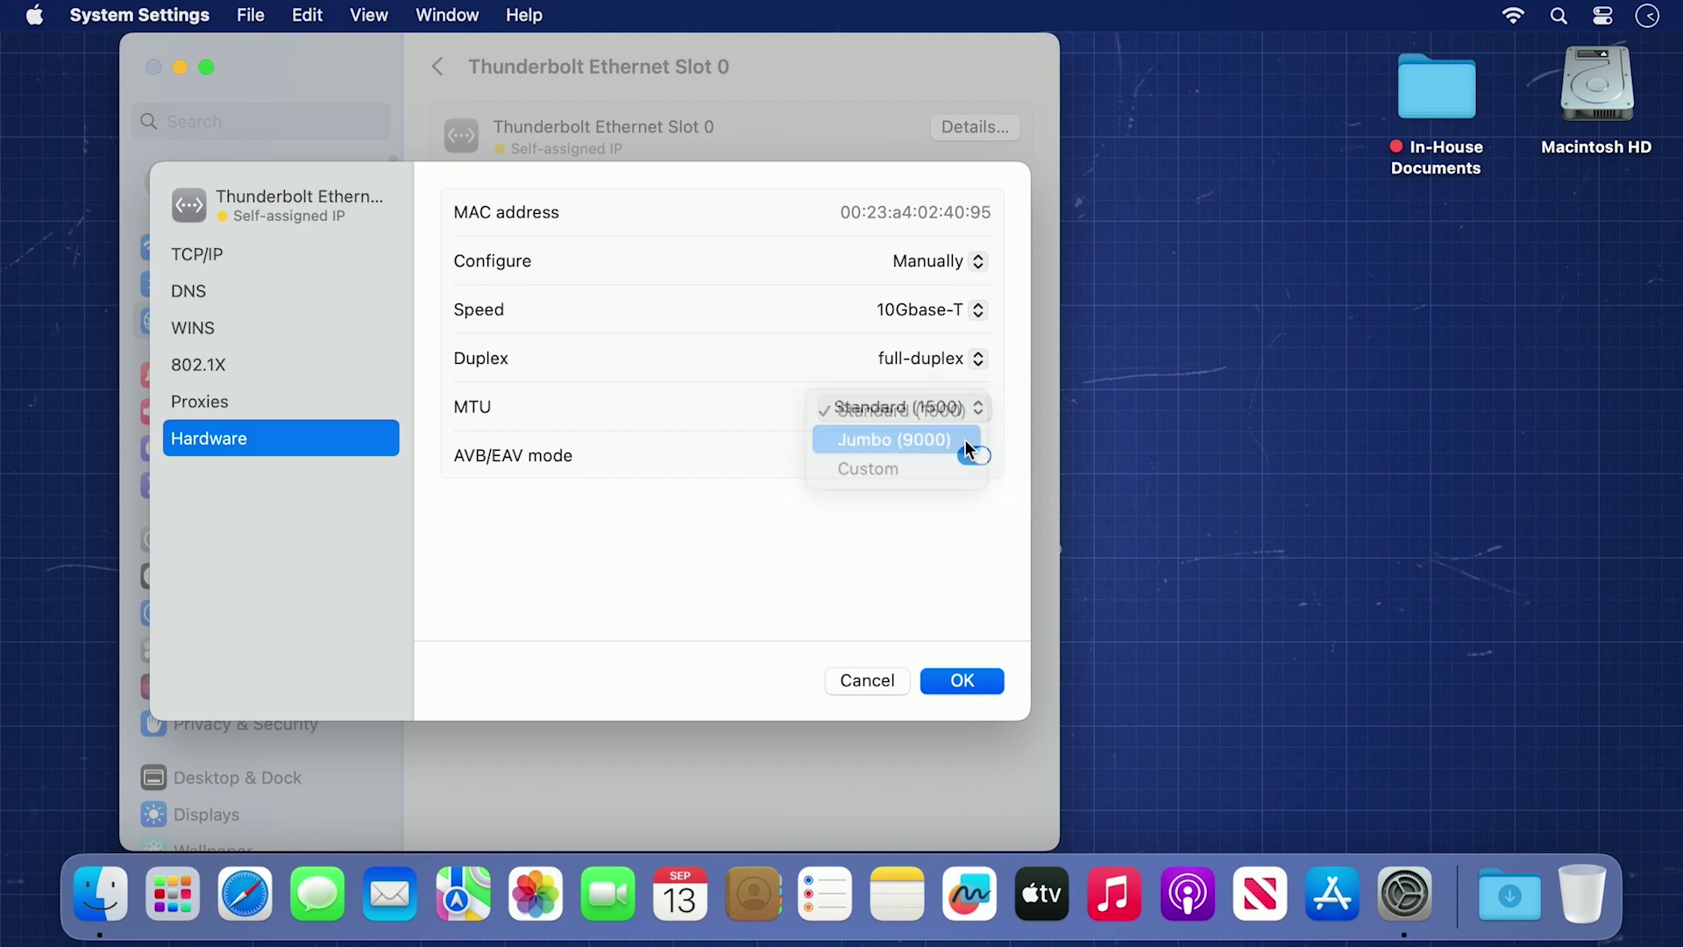
{"action": "left_click", "coordinate": [954, 685]}
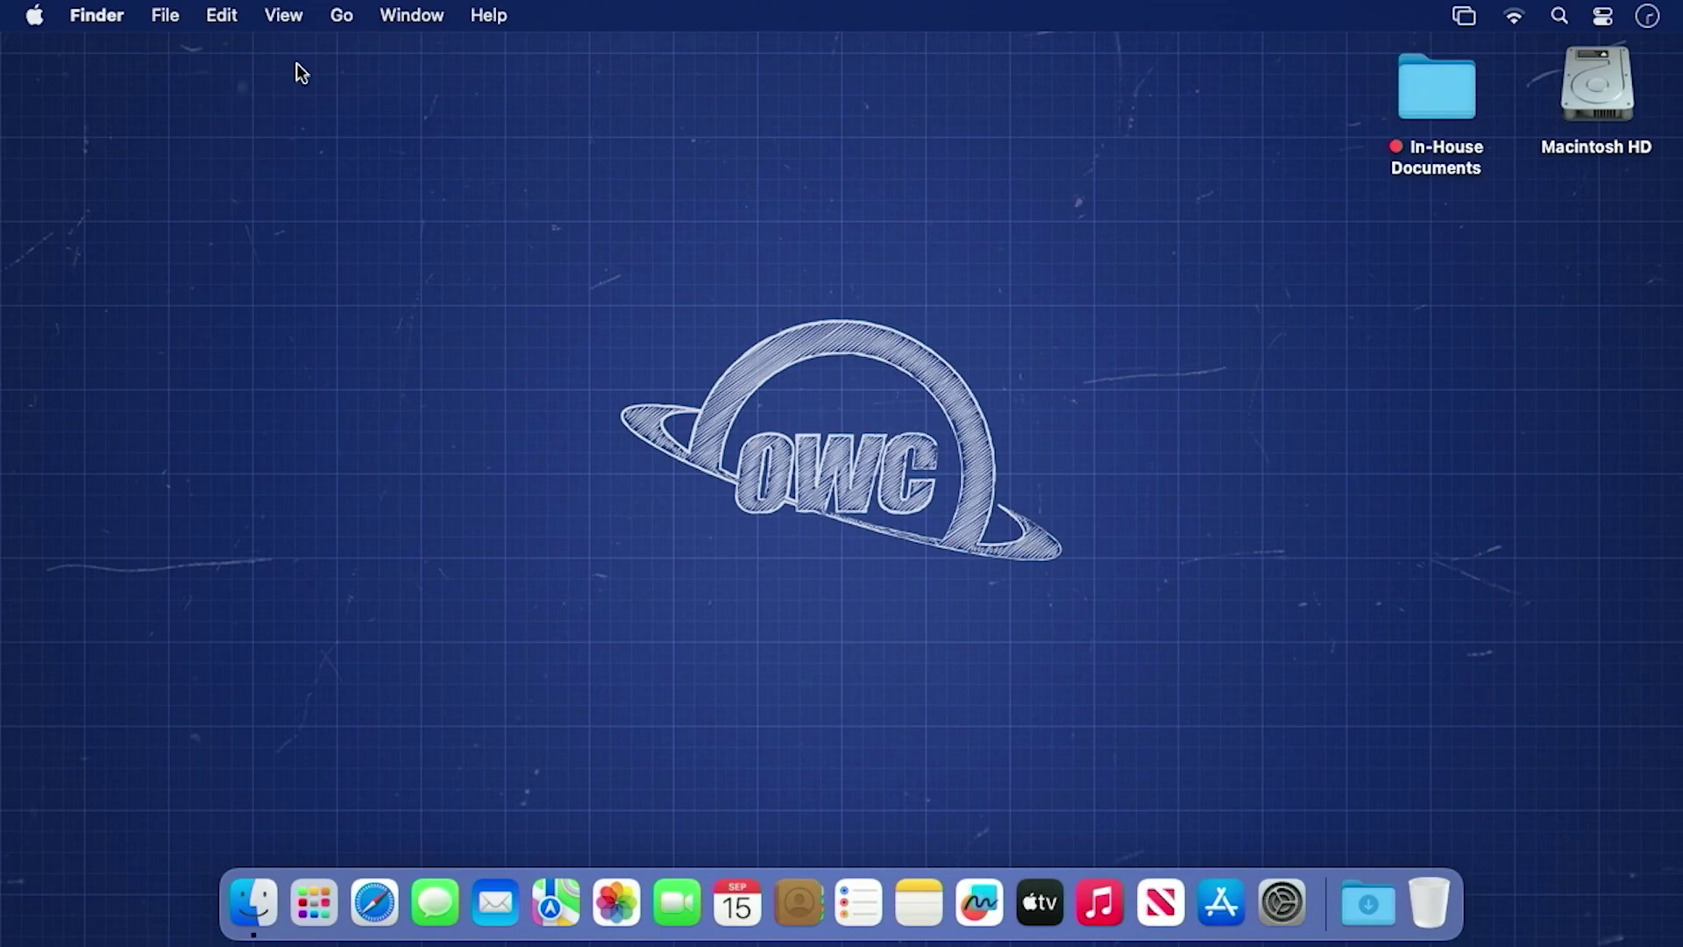
Open the truenas server from Go > Network, then choose to connect with account credentials
{"action": "left_click", "coordinate": [341, 15]}
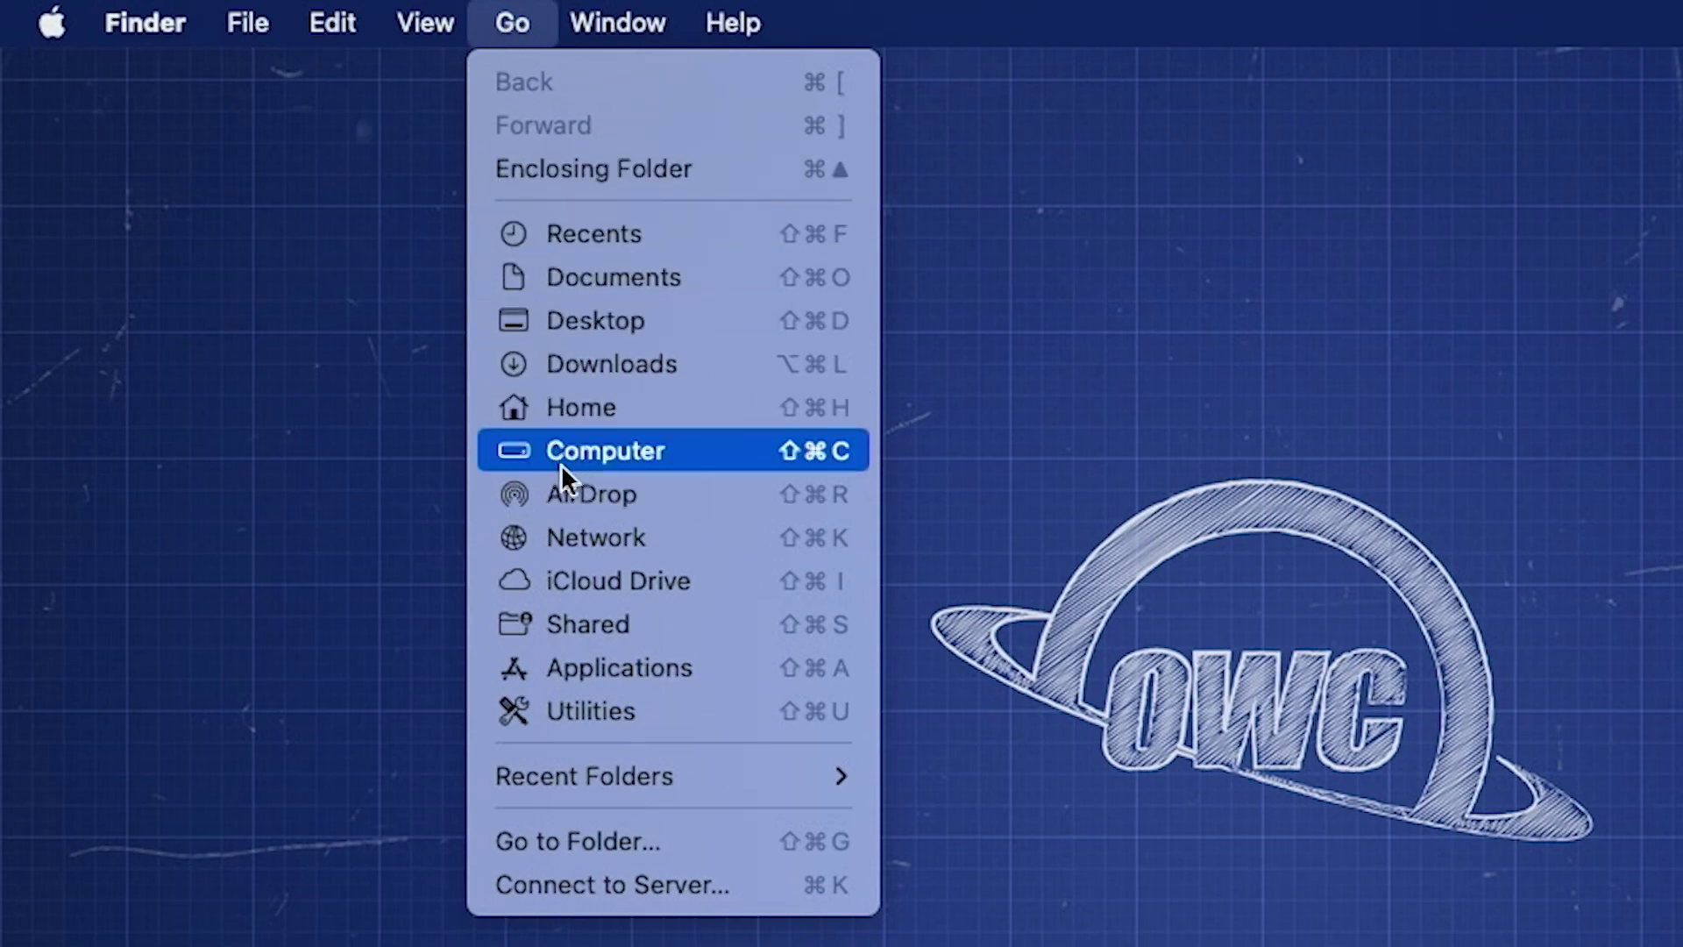
{"action": "left_click", "coordinate": [568, 536]}
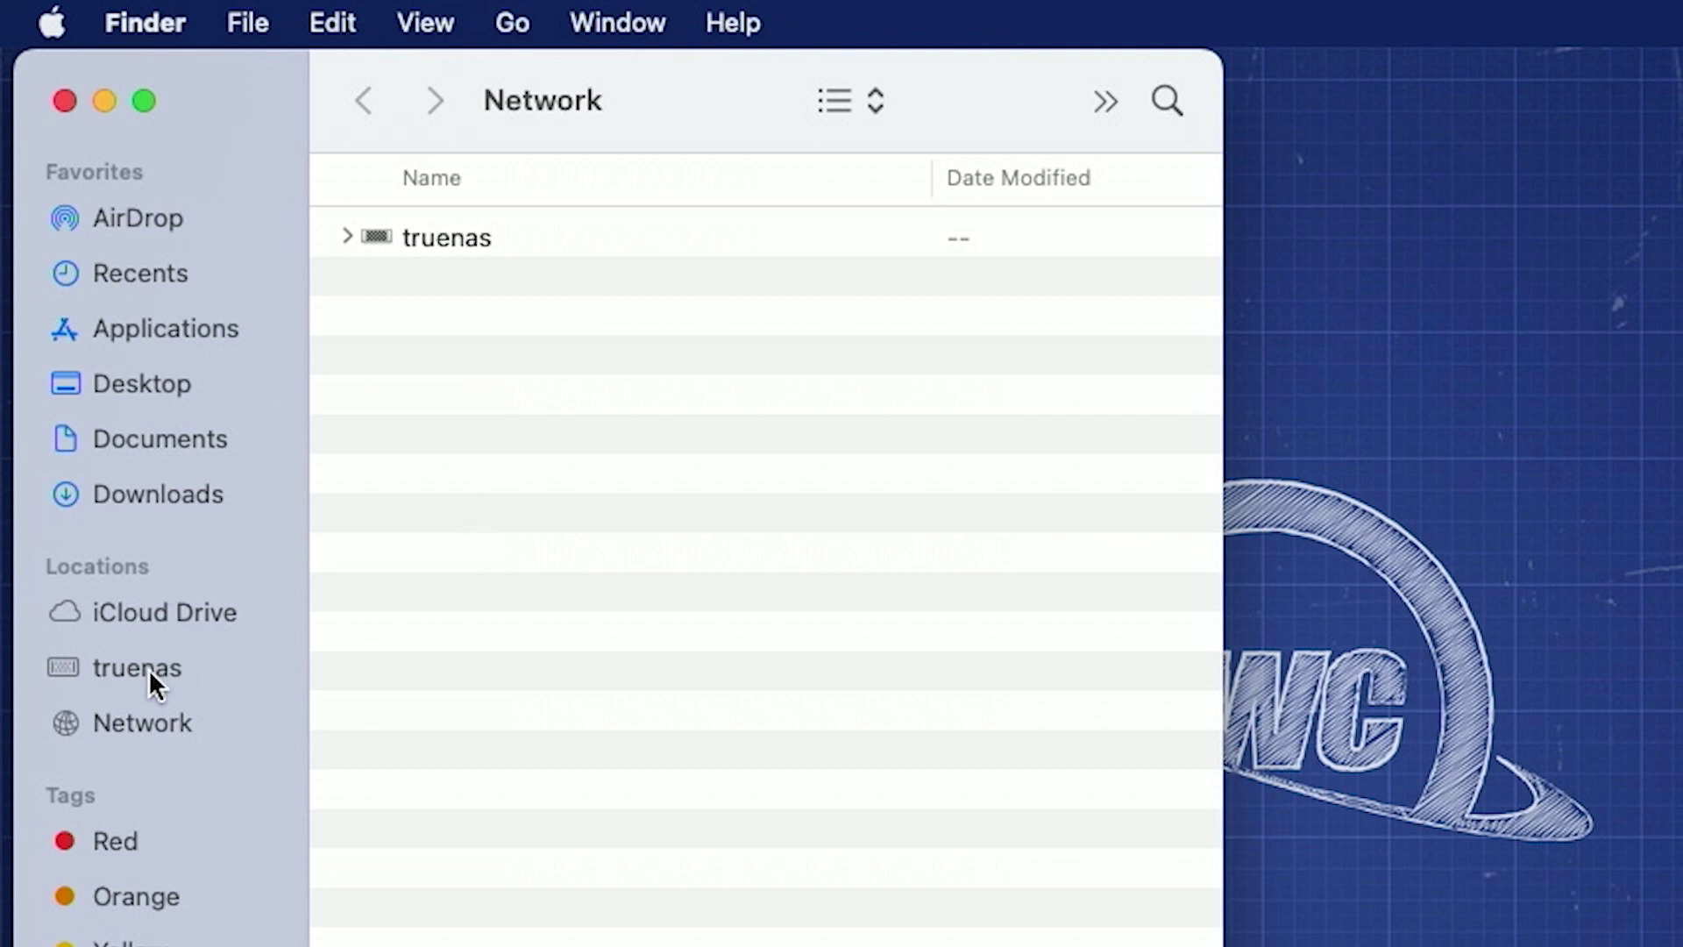
{"action": "double_click", "coordinate": [454, 236]}
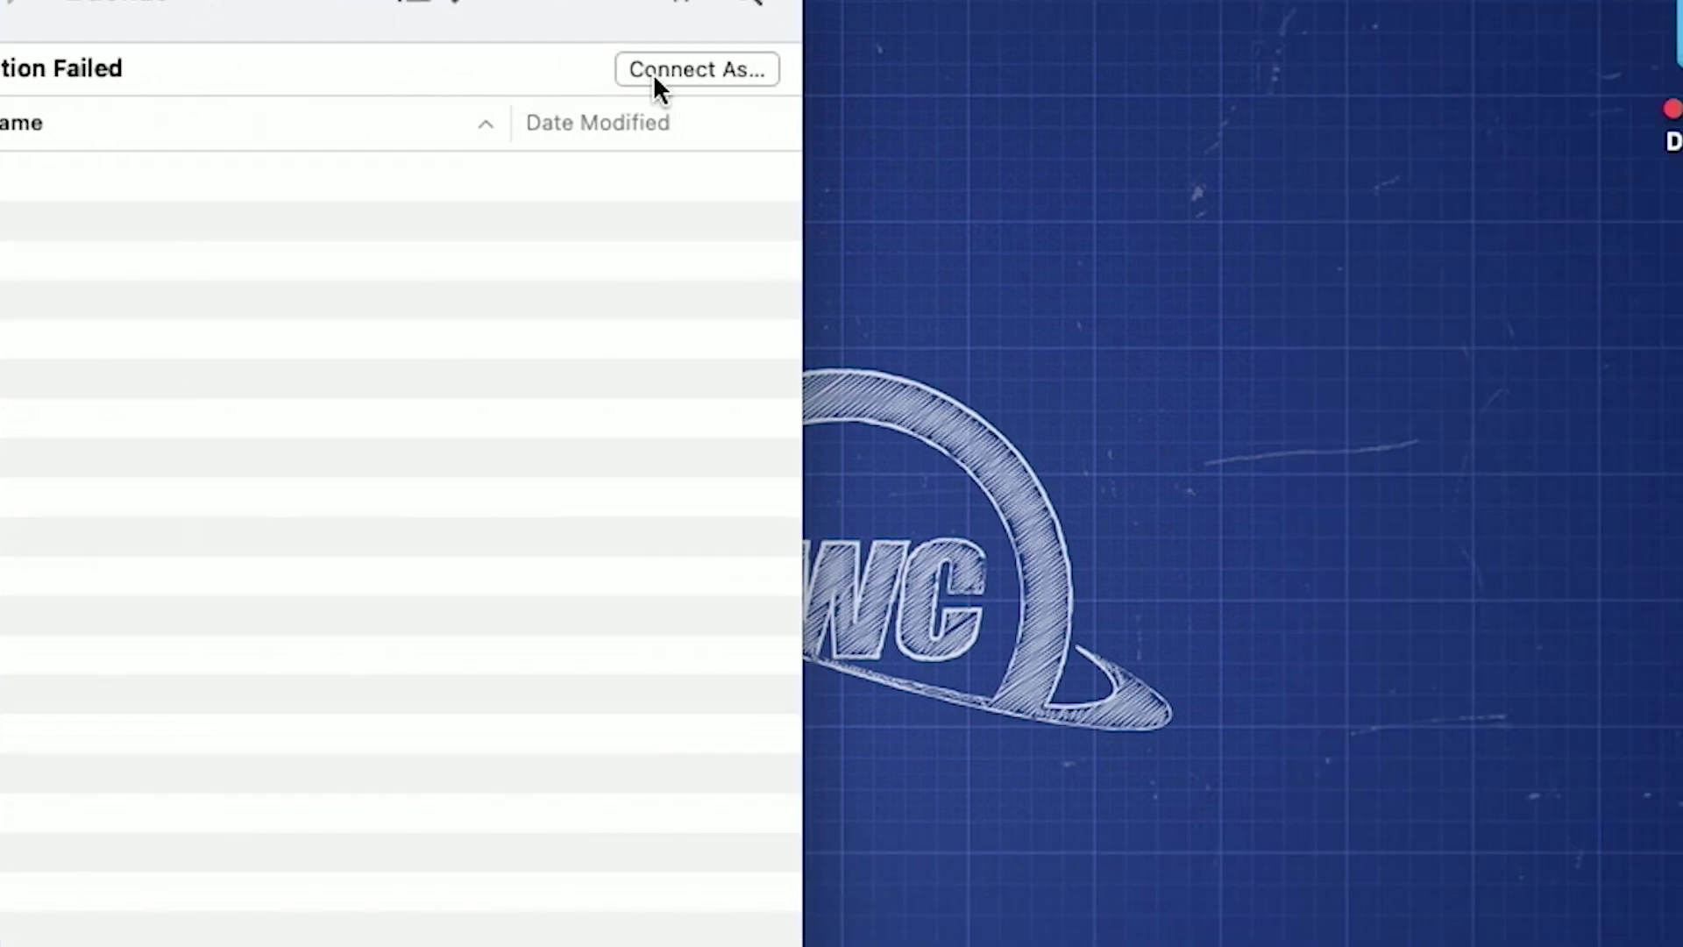
{"action": "left_click", "coordinate": [653, 79]}
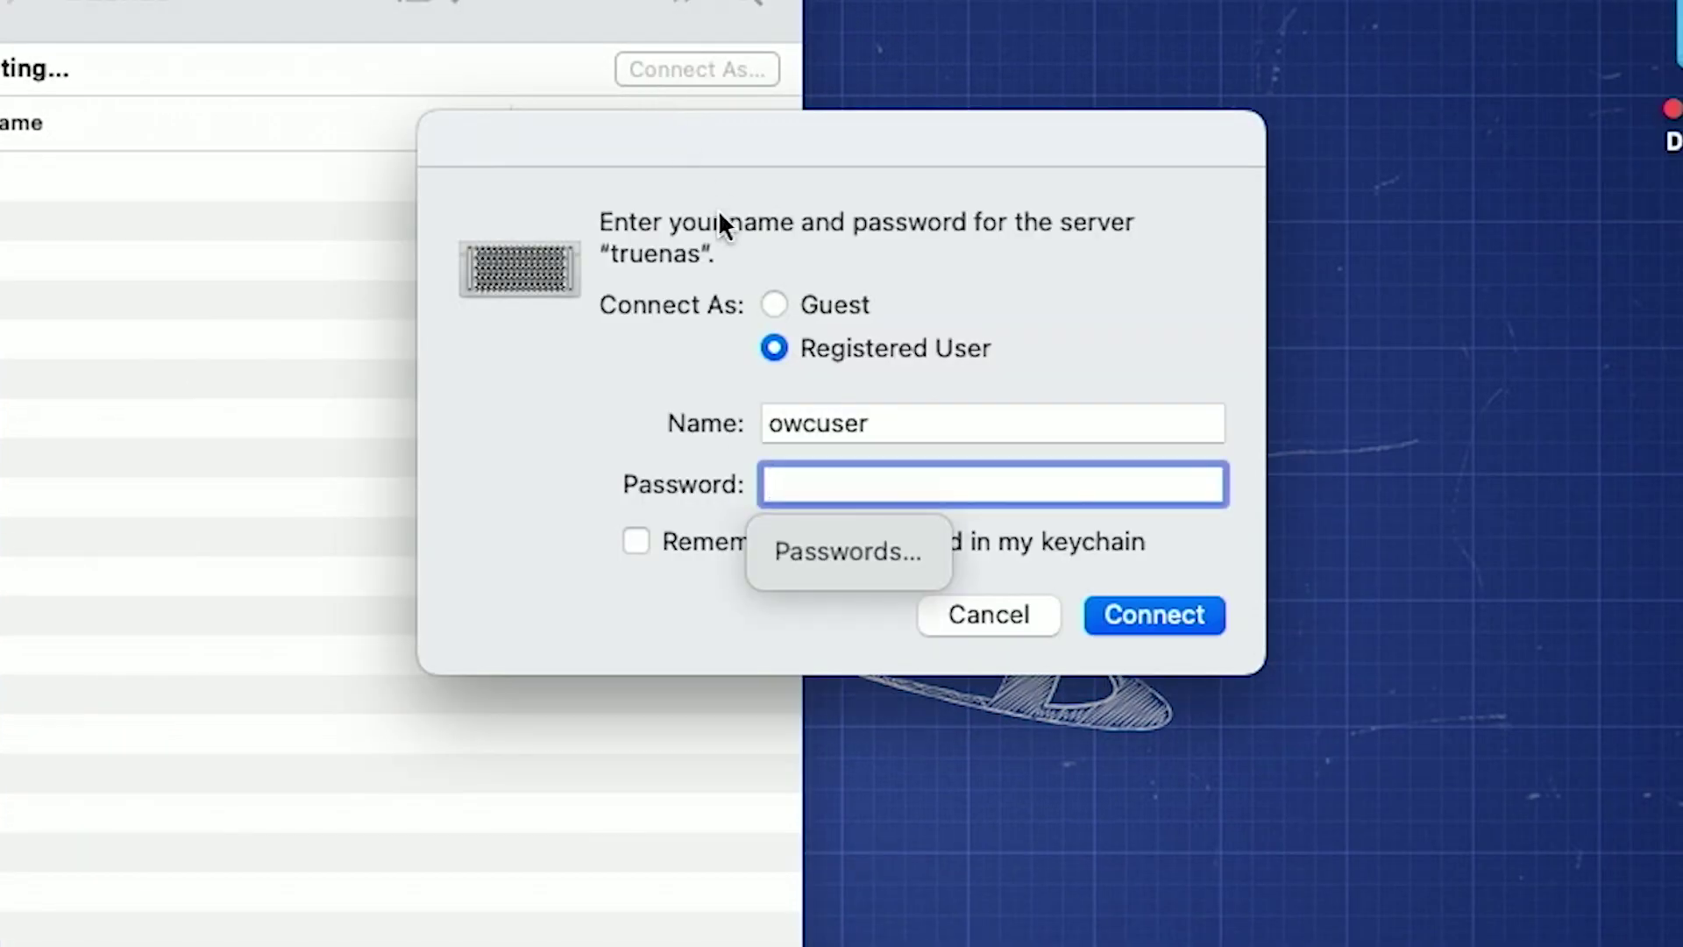
Sign in to truenas as jupiter, remembering the password in the keychain
{"action": "double_click", "coordinate": [879, 418]}
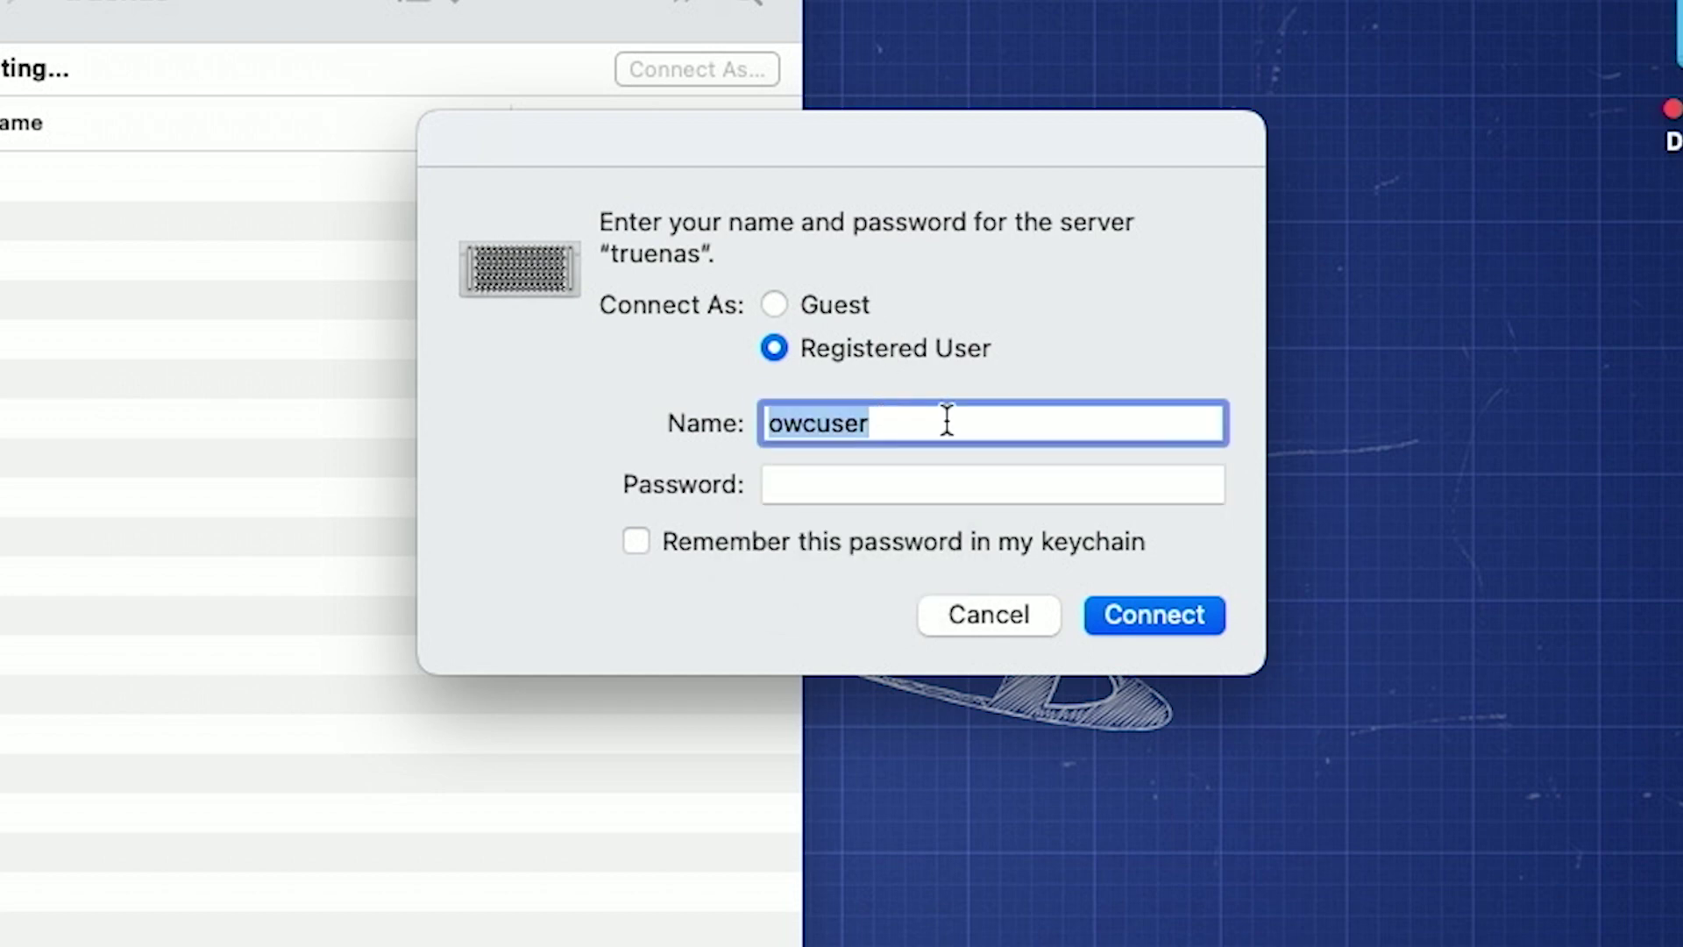
{"action": "type", "text": "jupi"}
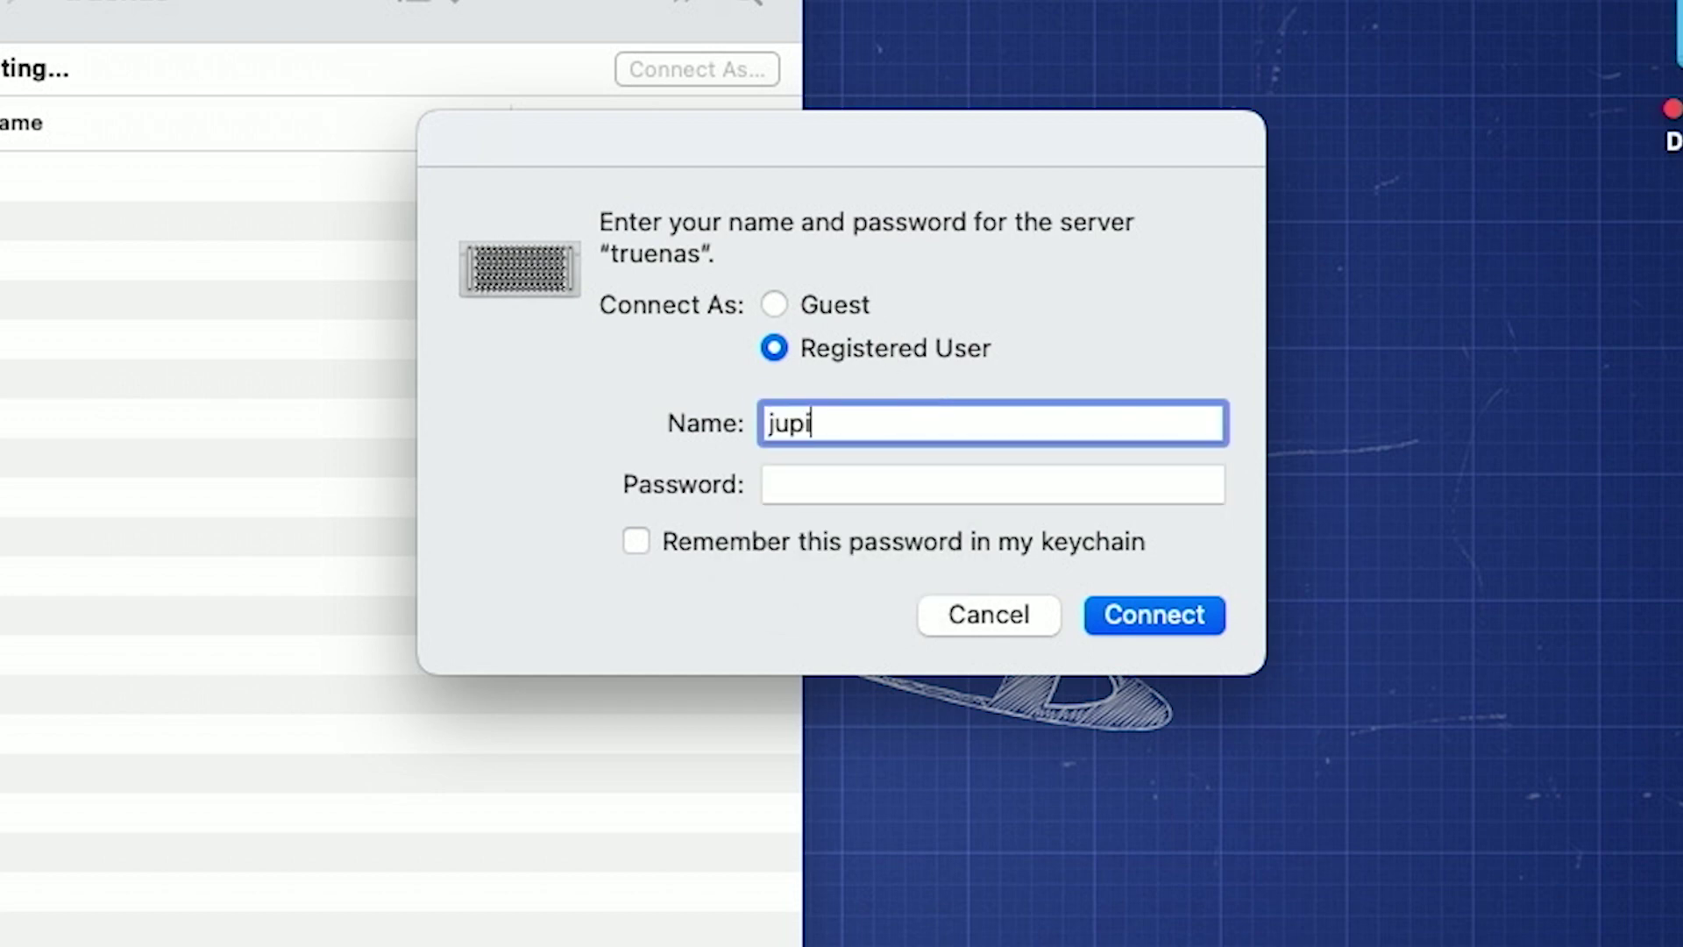
{"action": "type", "text": "ter"}
{"action": "left_click", "coordinate": [1074, 485]}
{"action": "type", "text": "•••••••"}
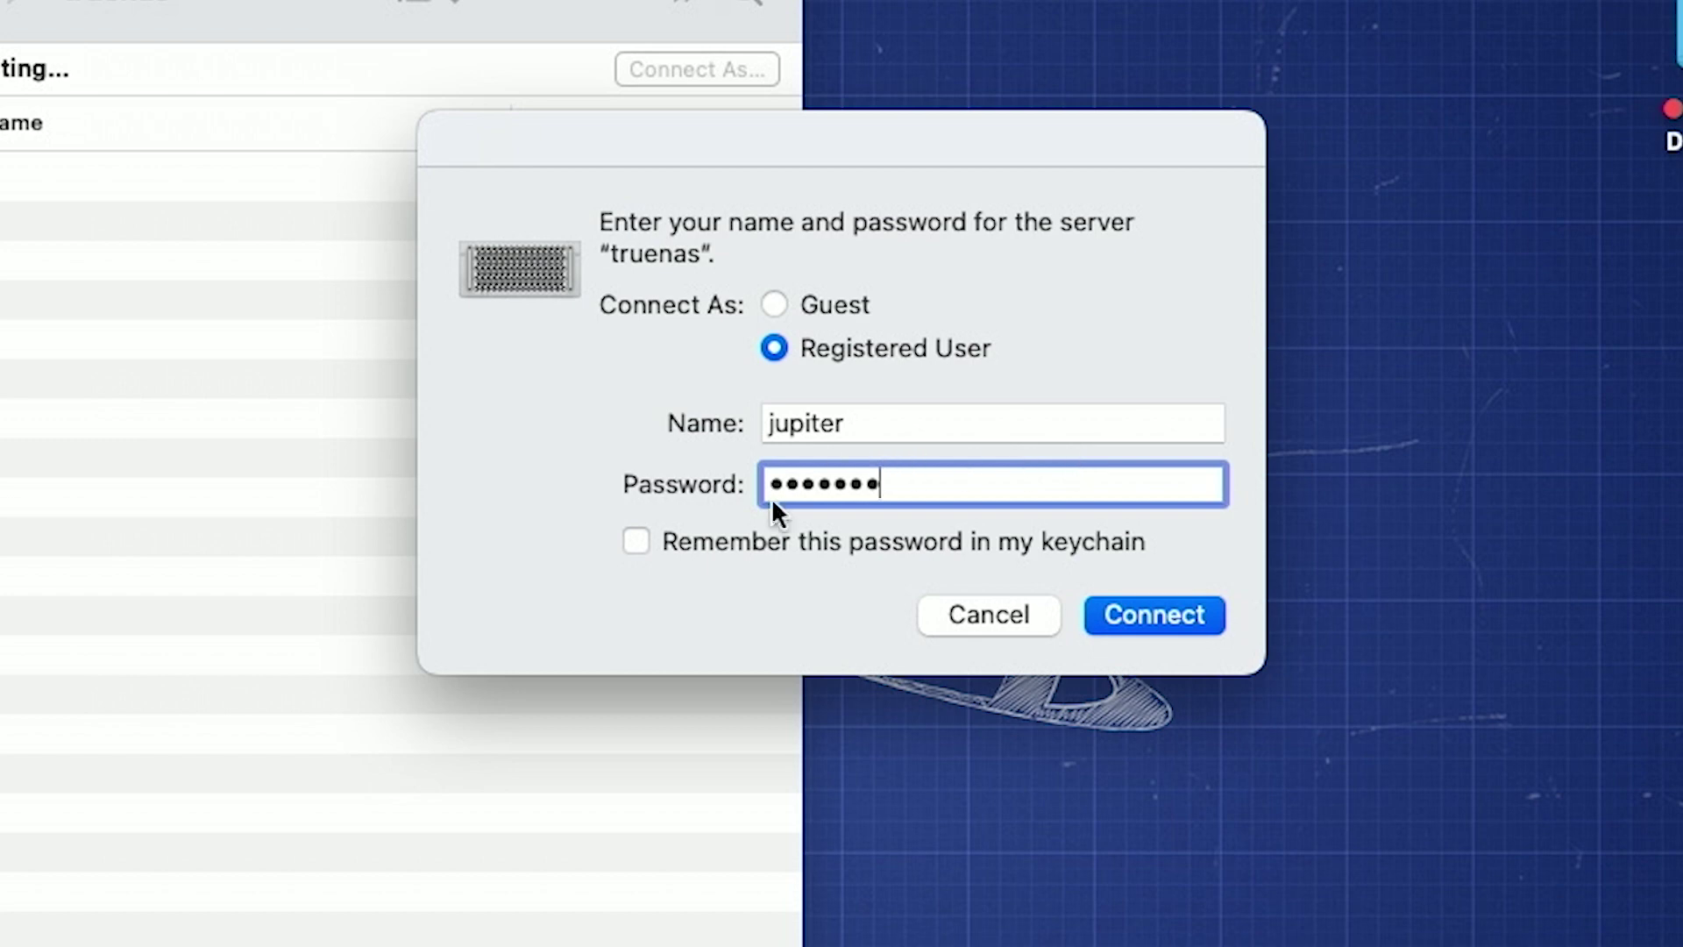
{"action": "left_click", "coordinate": [639, 545]}
{"action": "left_click", "coordinate": [1148, 609]}
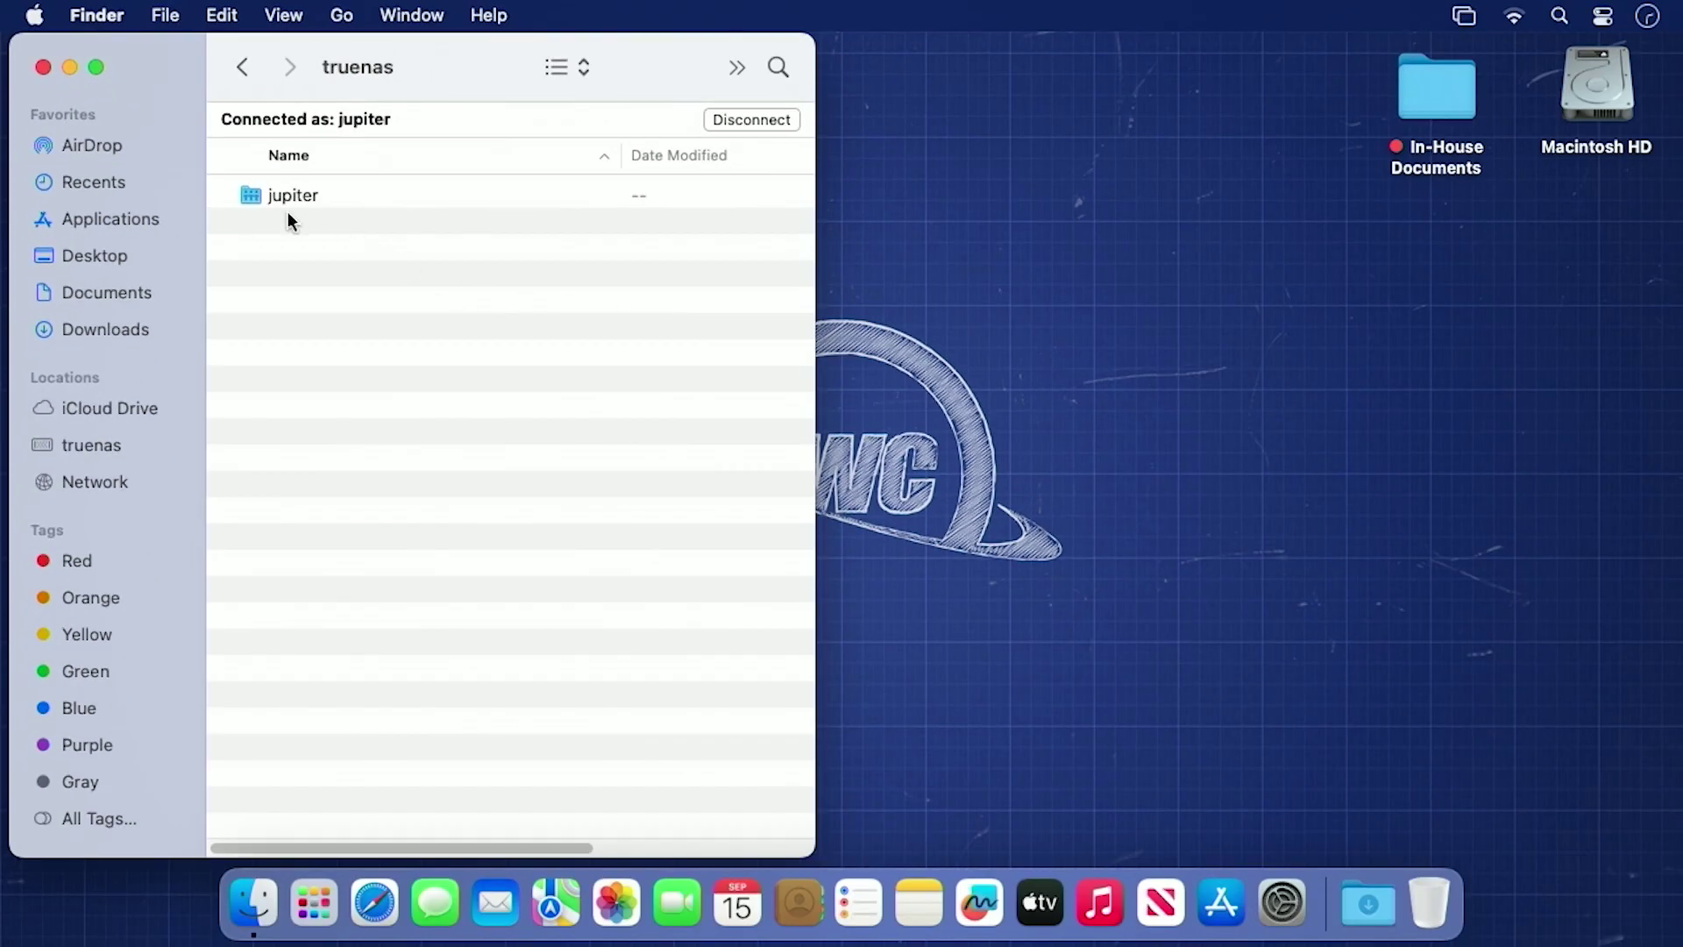
Open the jupiter share on the truenas server
{"action": "double_click", "coordinate": [241, 198]}
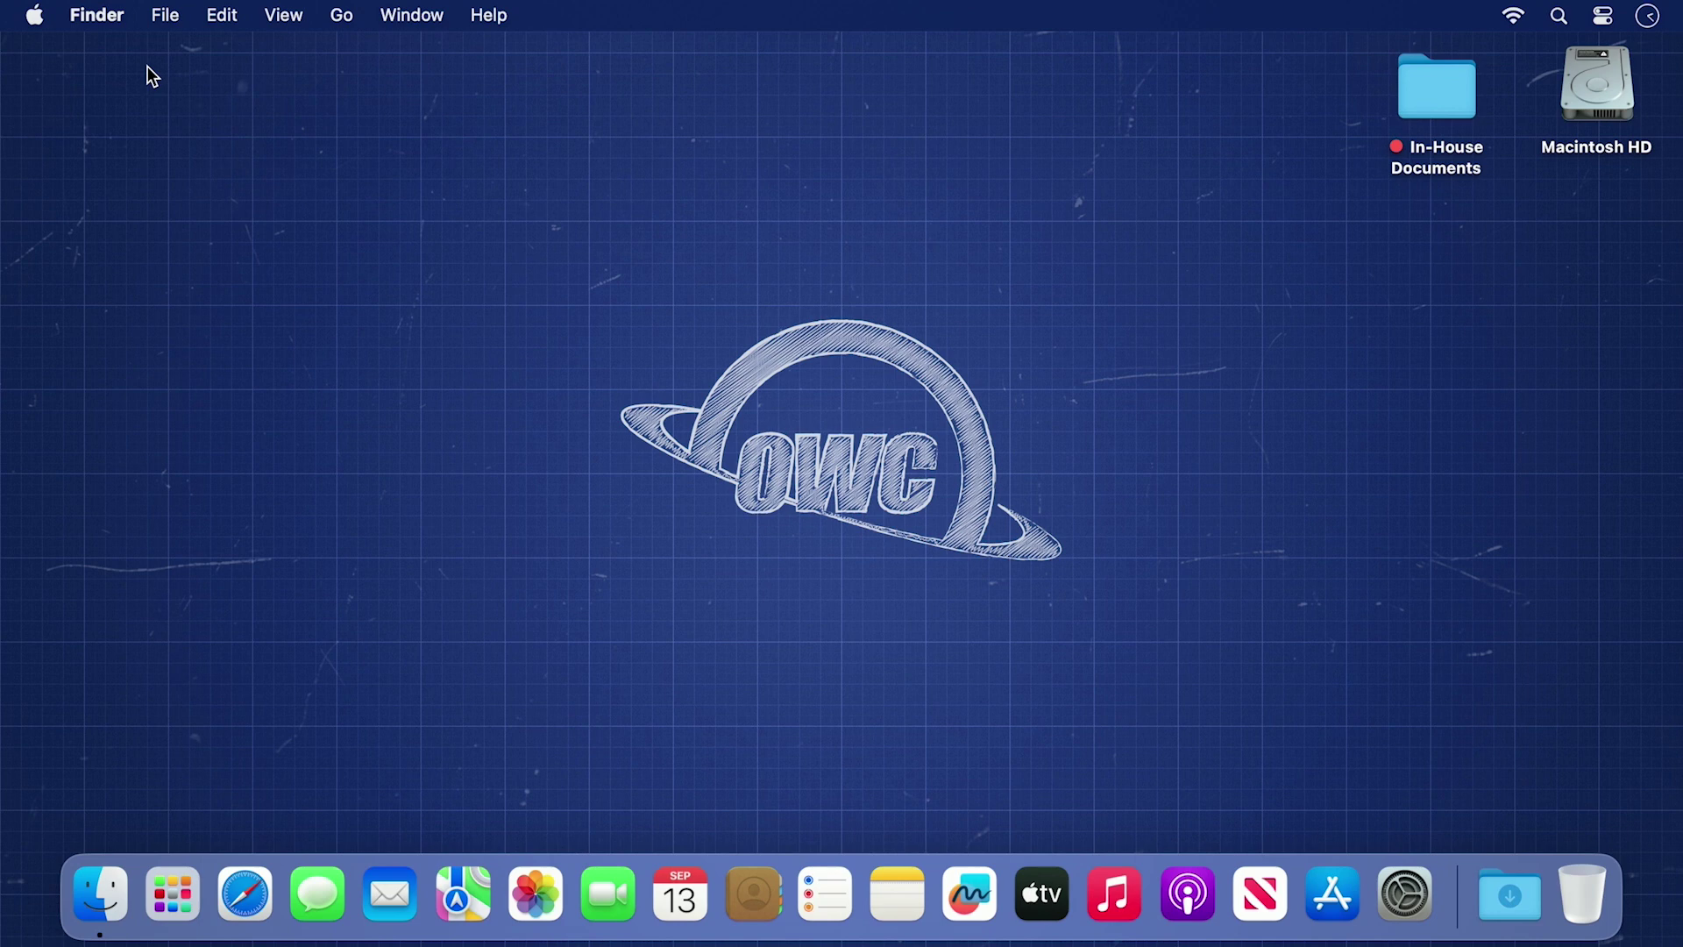
Use Go > Connect to Server to connect to smb://192.168.0.10
{"action": "left_click", "coordinate": [344, 17]}
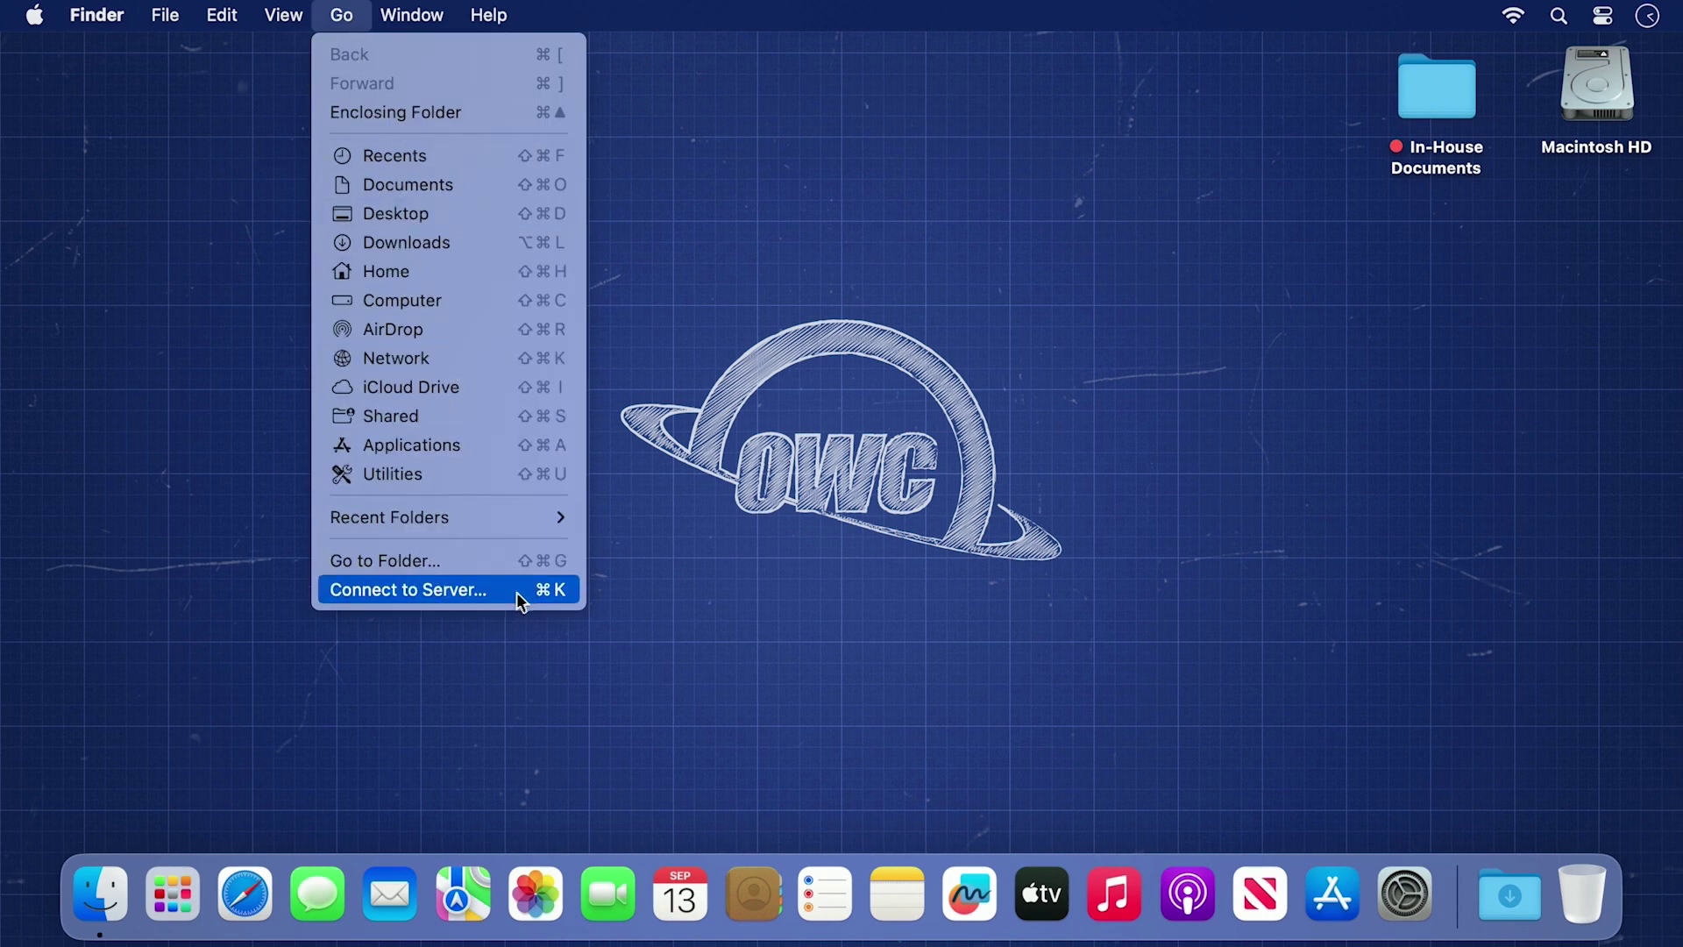
{"action": "left_click", "coordinate": [461, 592]}
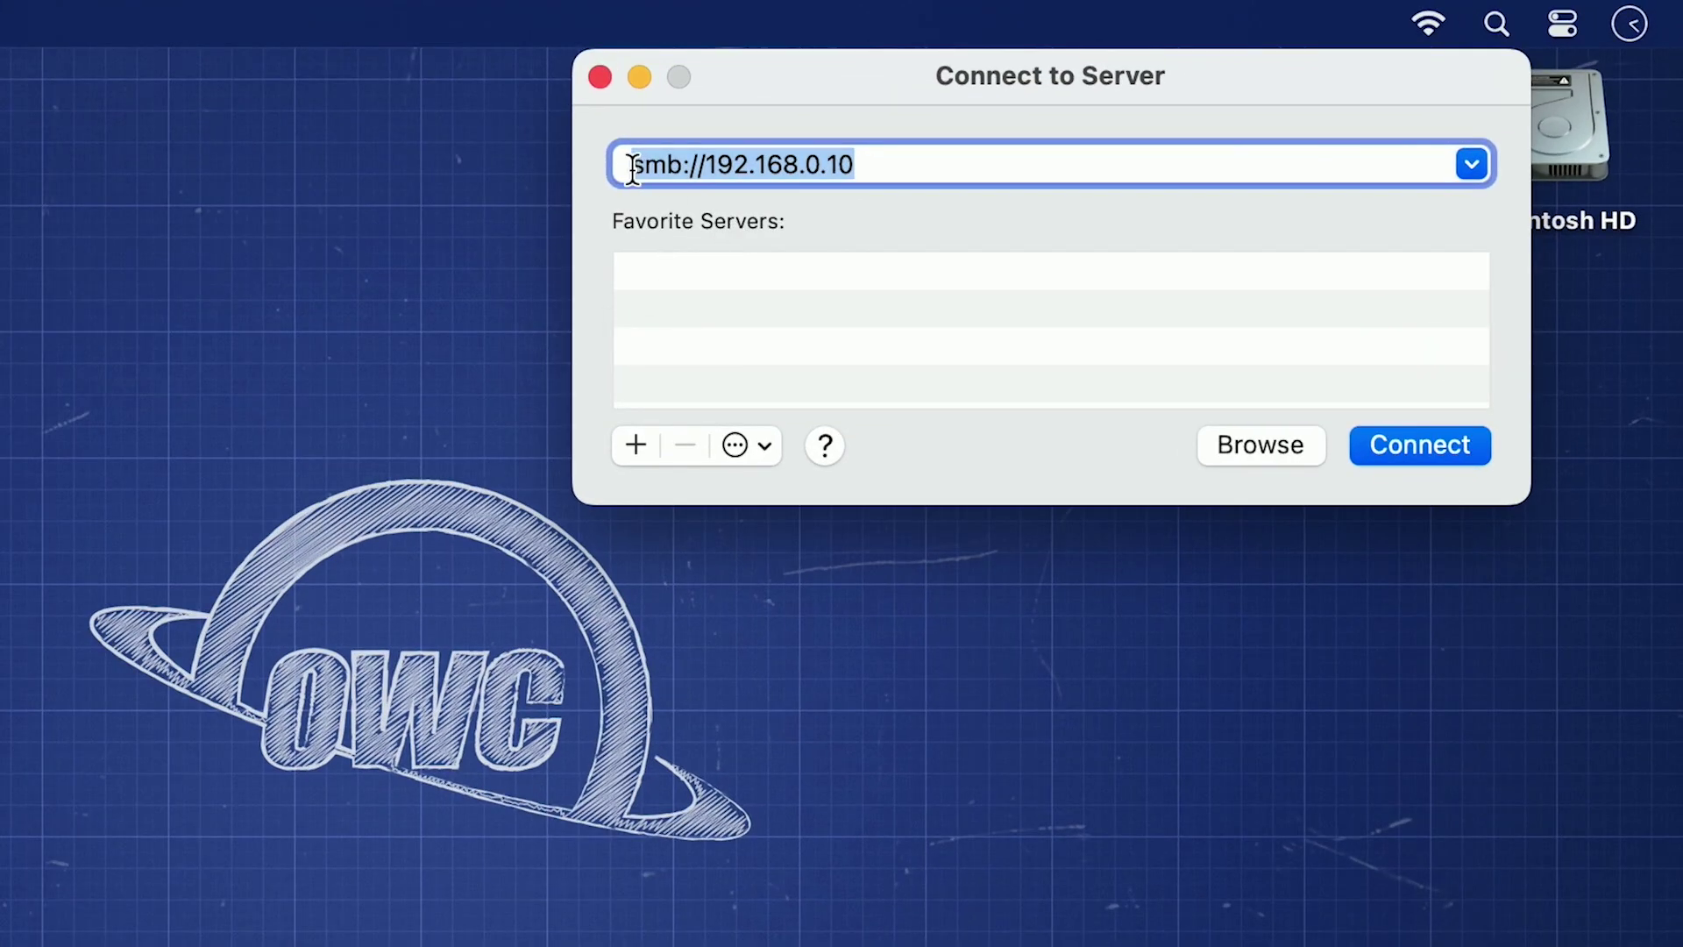
{"action": "left_click", "coordinate": [633, 166]}
{"action": "left_click_drag", "start_coordinate": [633, 171], "coordinate": [887, 175]}
{"action": "left_click", "coordinate": [889, 163]}
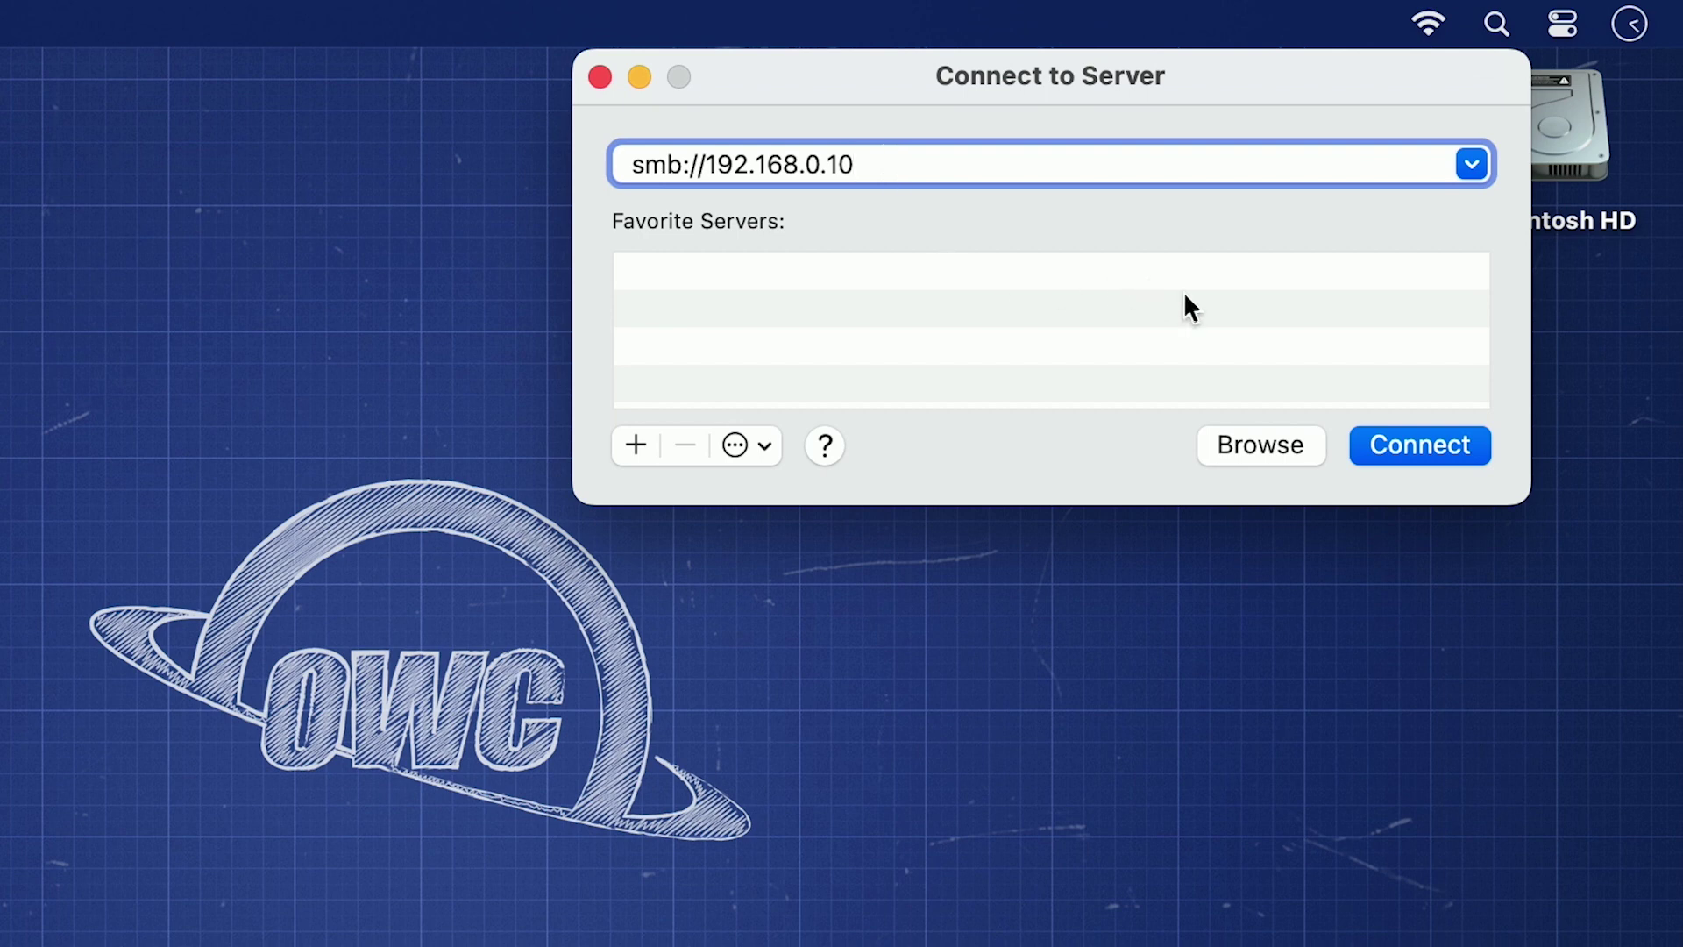
{"action": "left_click", "coordinate": [1389, 446]}
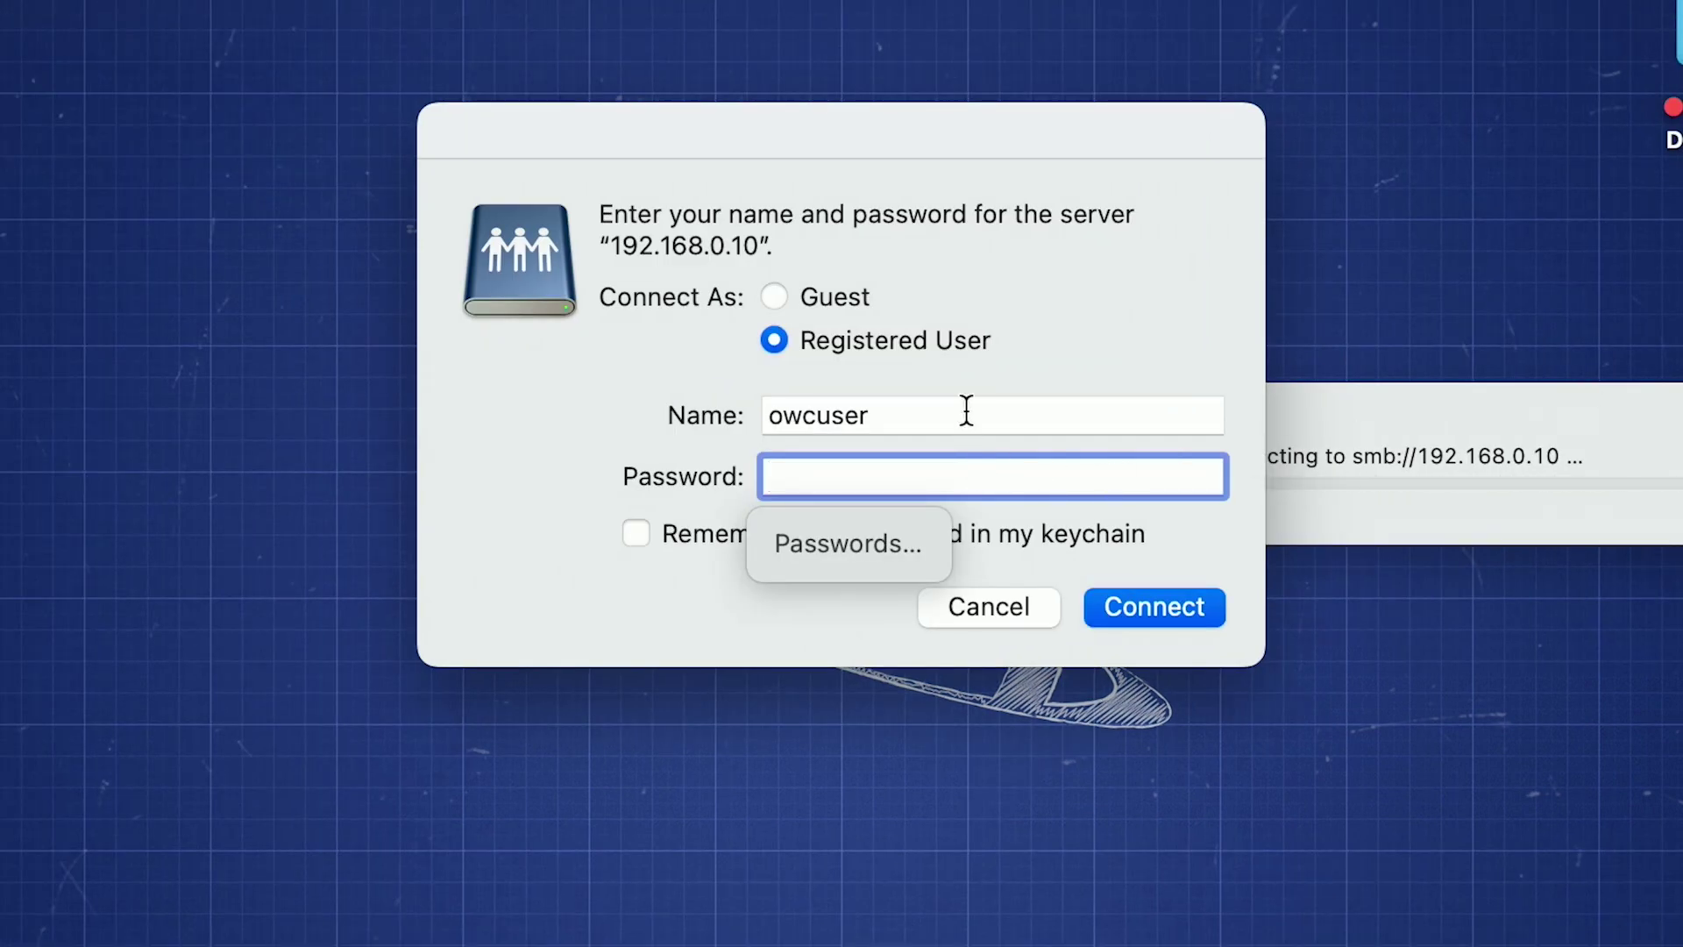
Sign in to 192.168.0.10 and drag the desktop In-House Documents folder into jupiter
{"action": "double_click", "coordinate": [965, 414]}
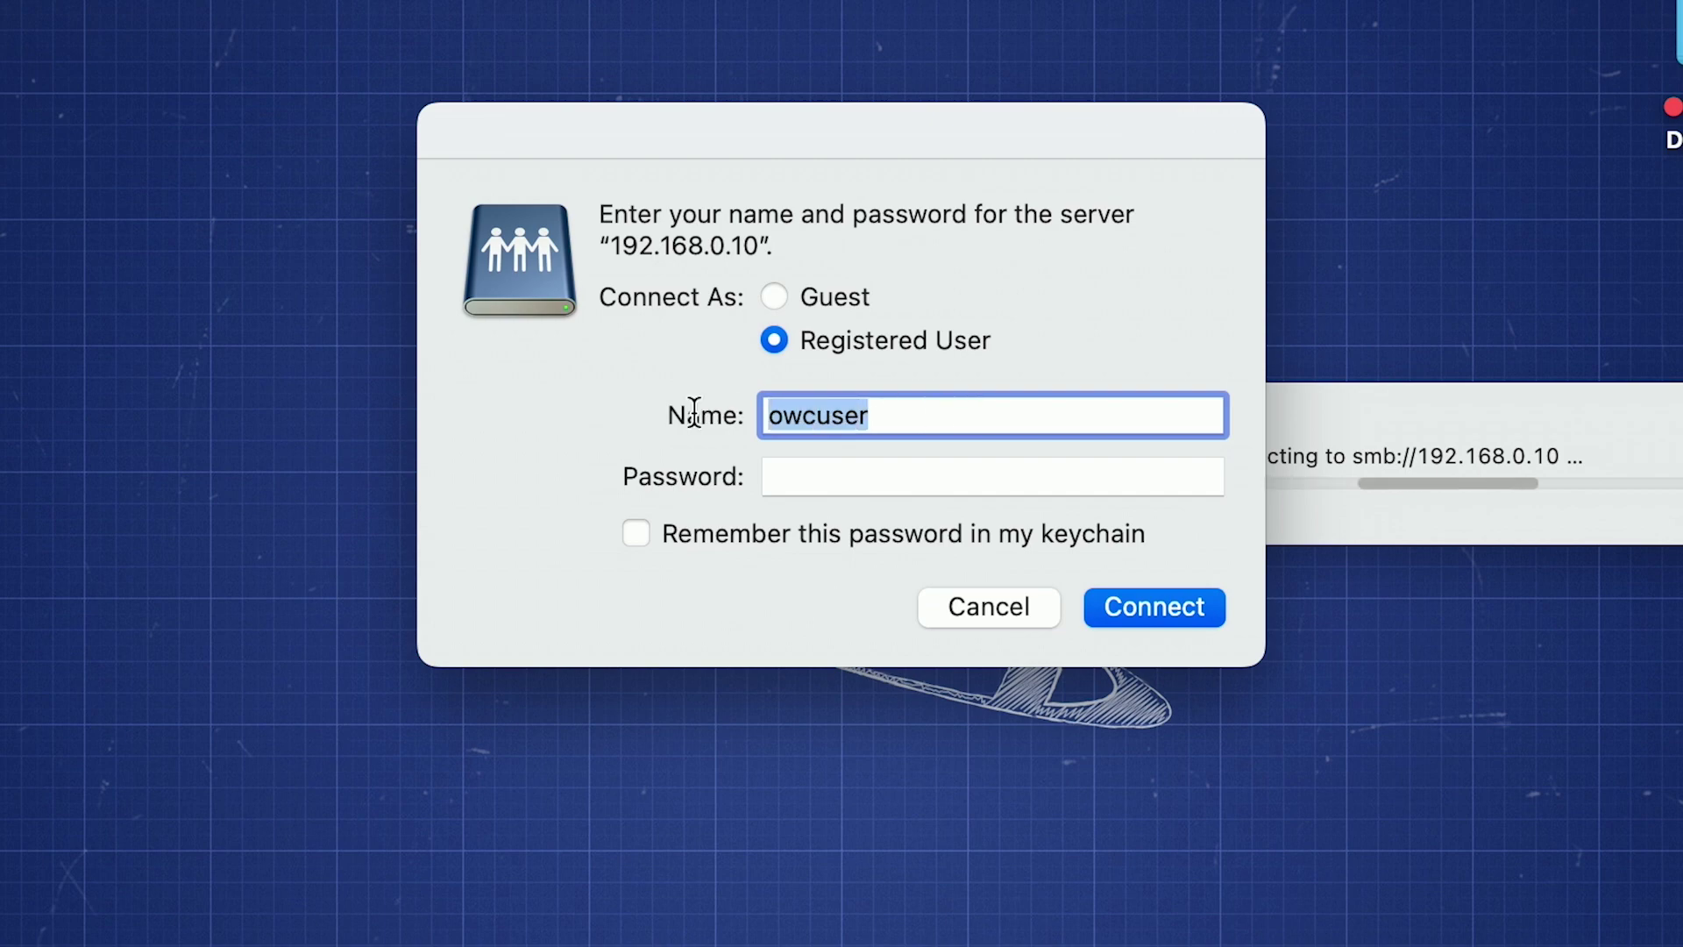
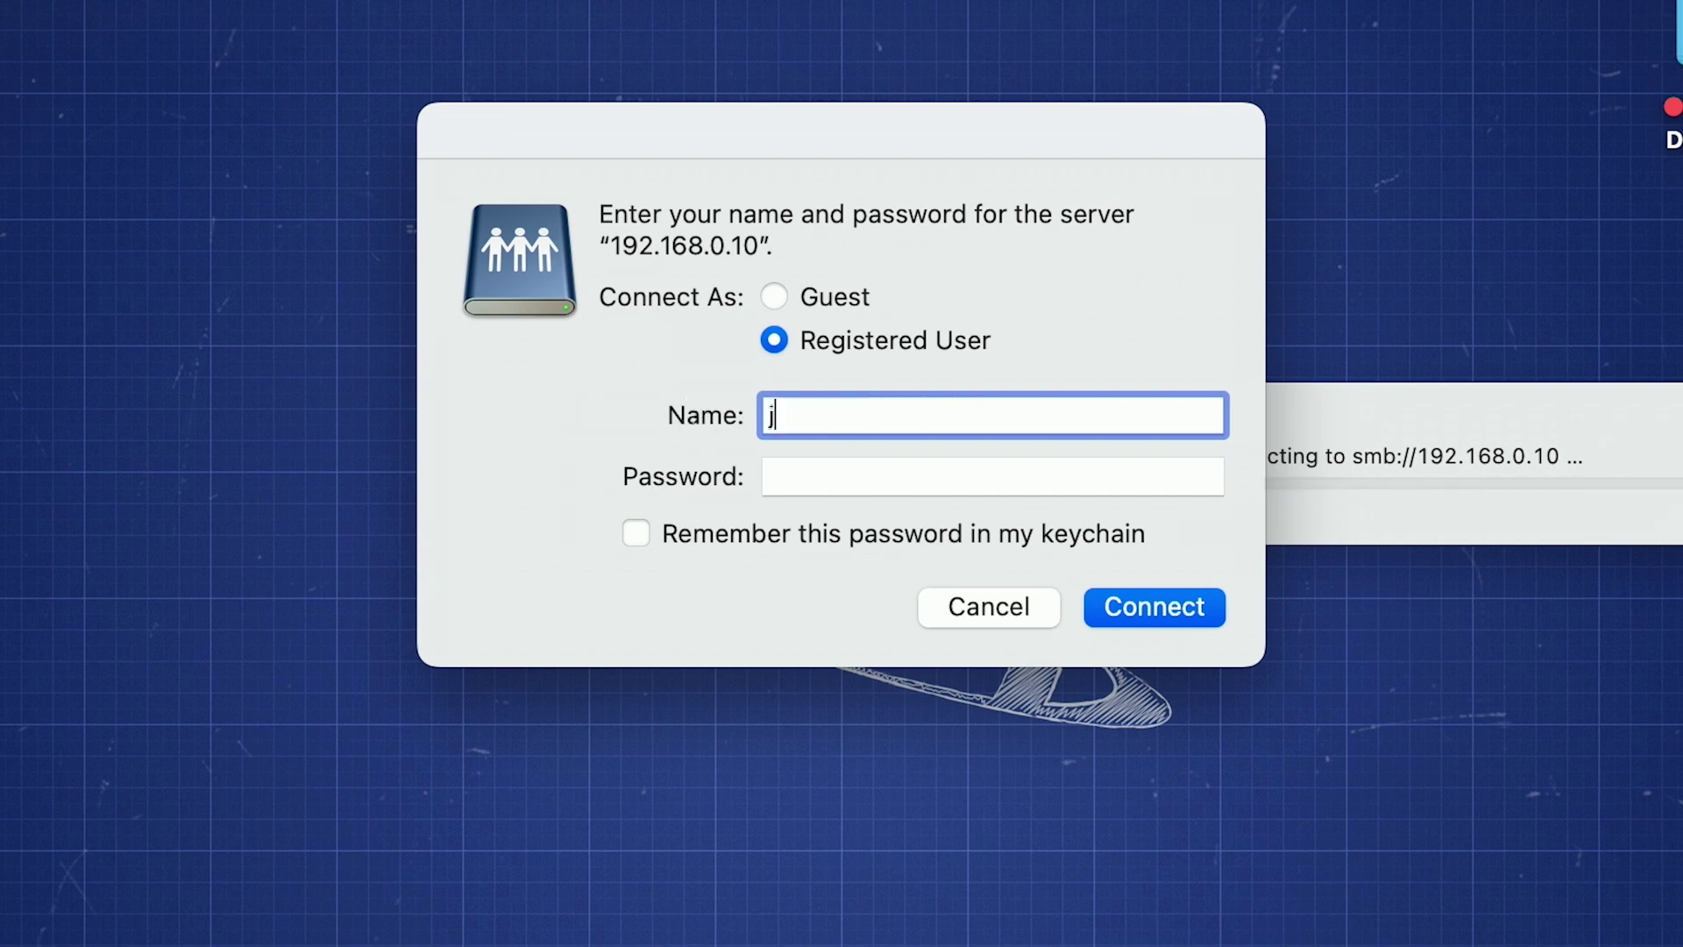
{"action": "key", "text": "Tab"}
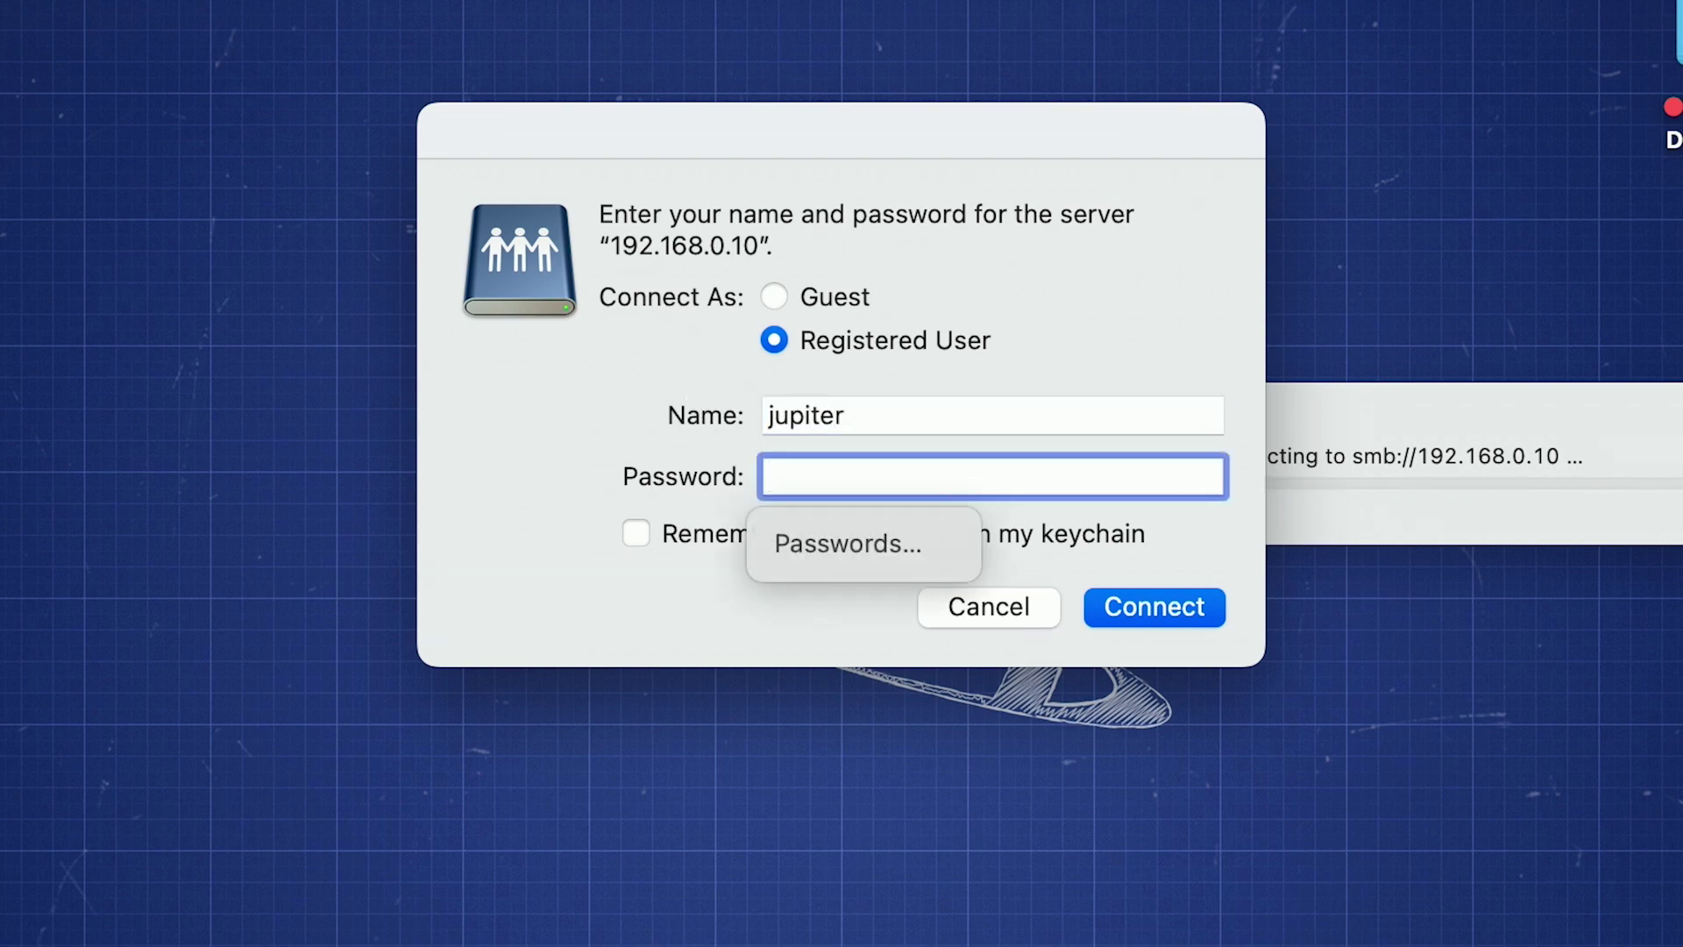
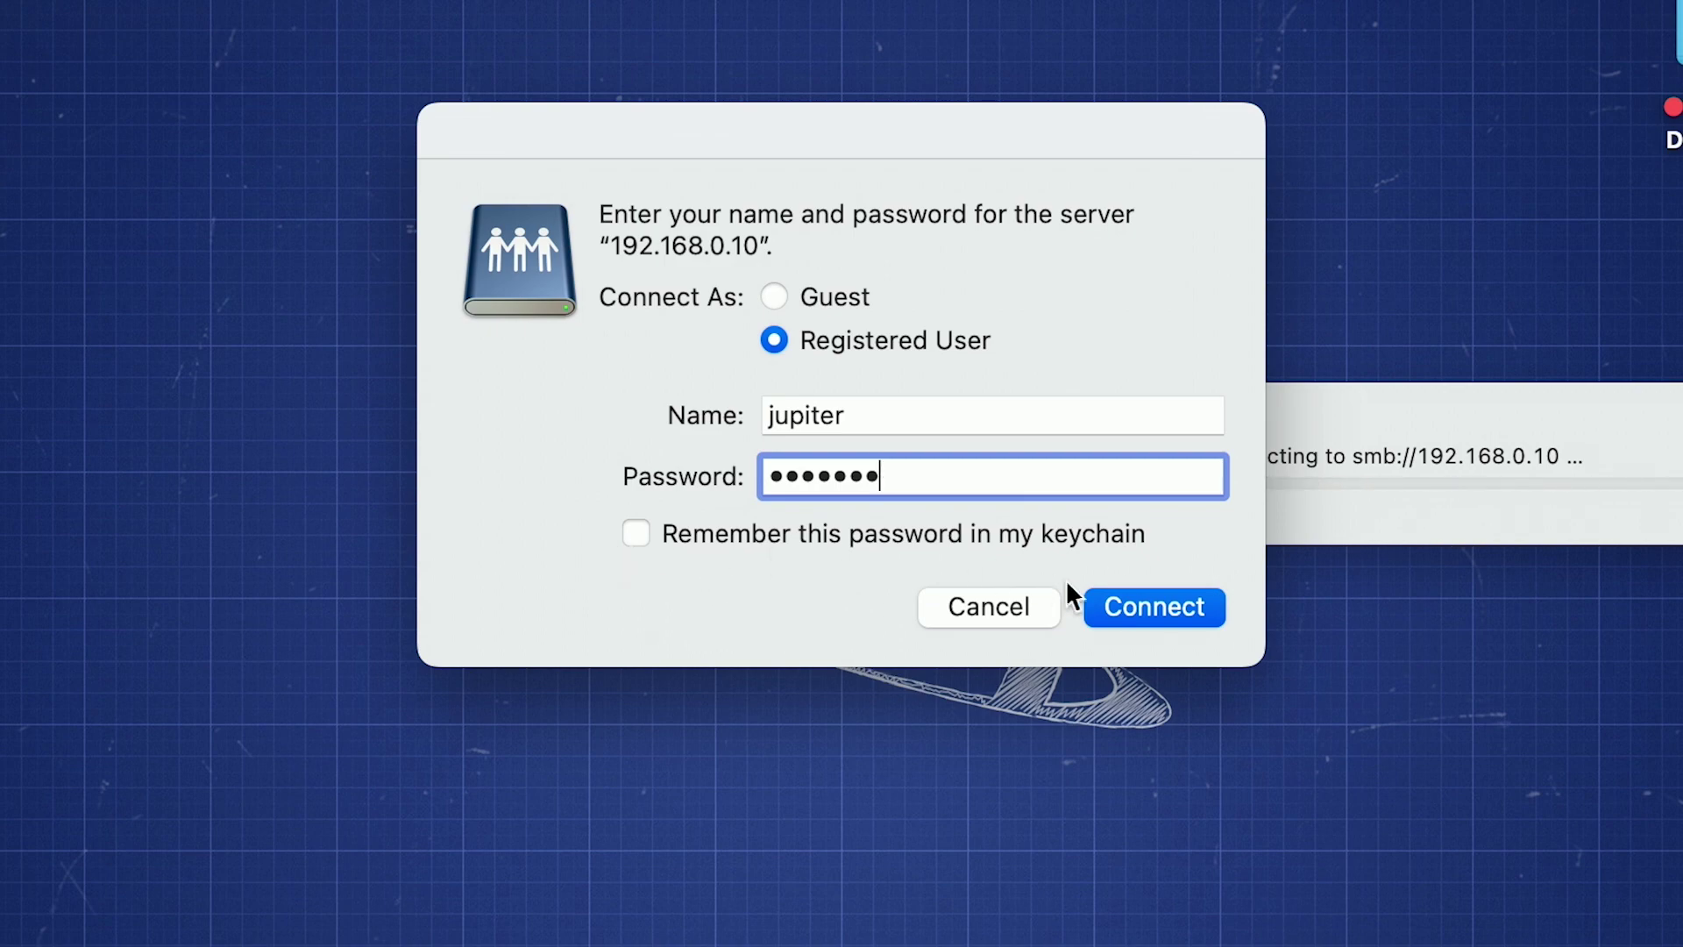
{"action": "left_click", "coordinate": [1121, 595]}
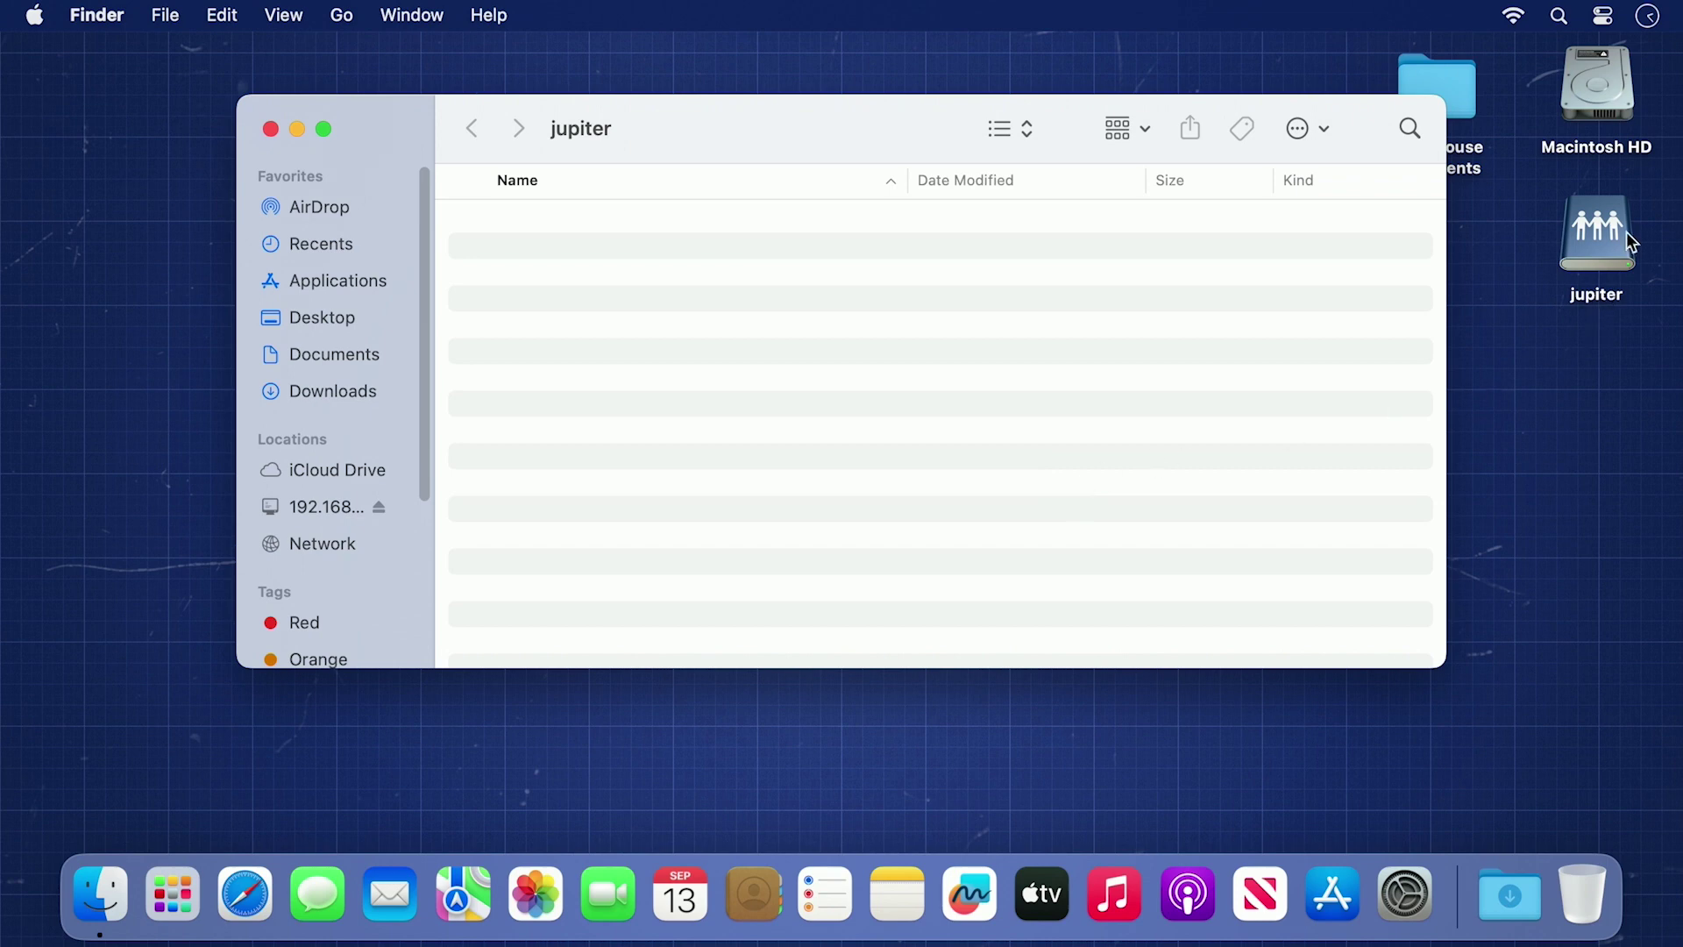
{"action": "left_click_drag", "start_coordinate": [870, 120], "coordinate": [714, 72]}
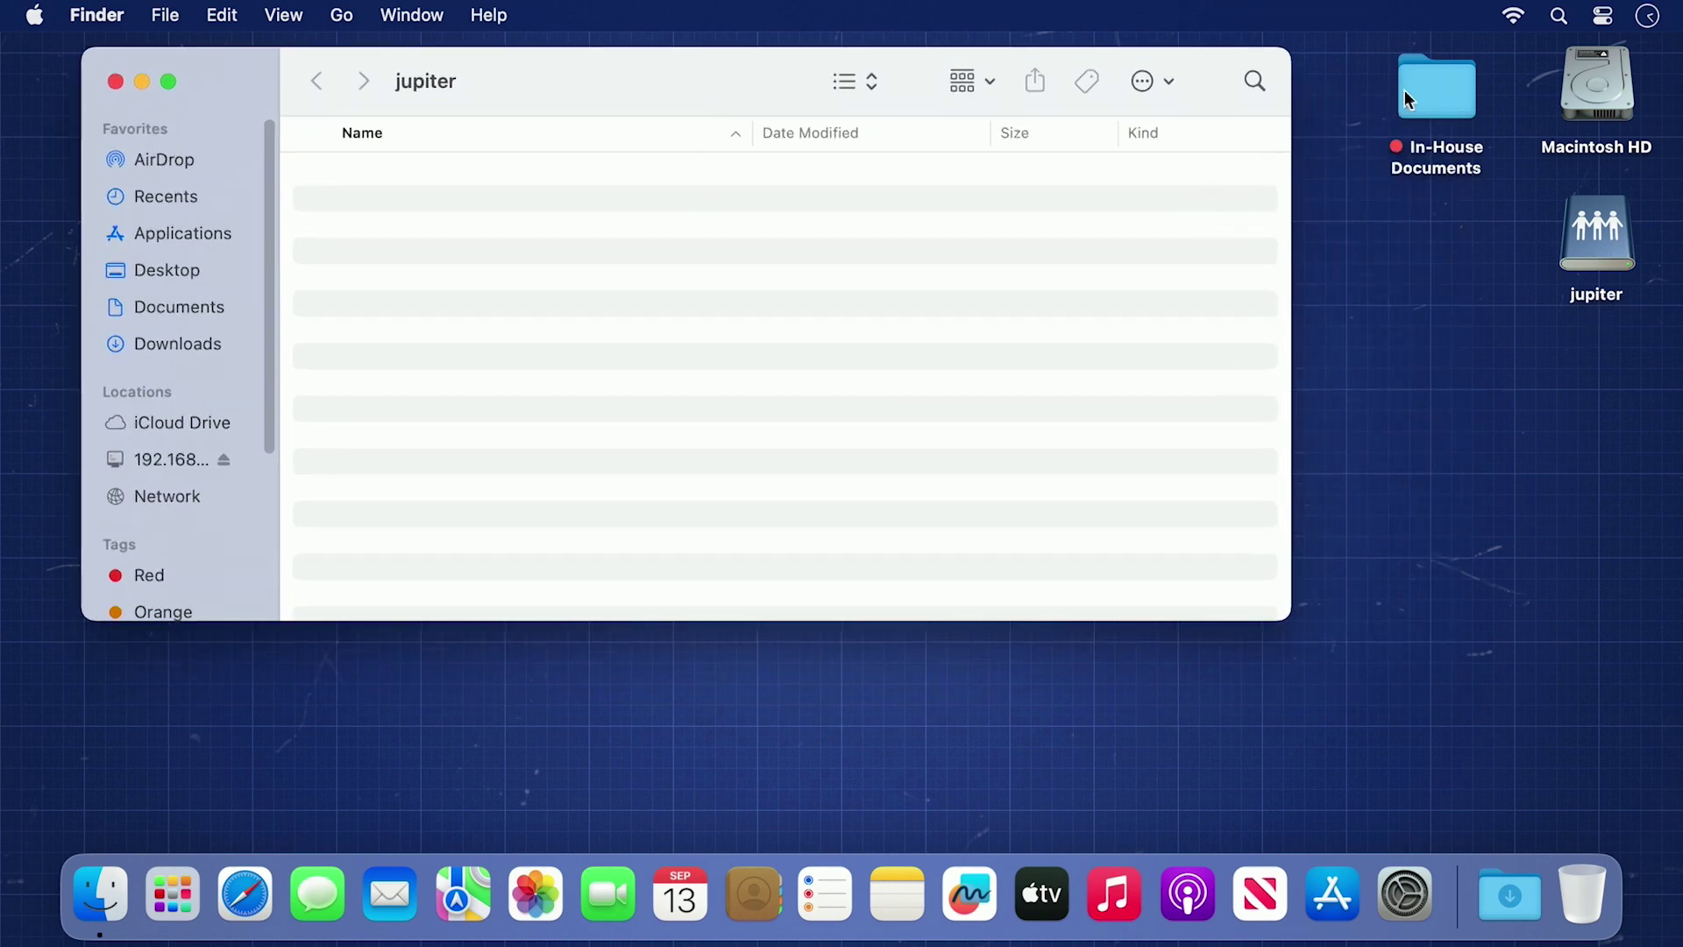
{"action": "left_click_drag", "start_coordinate": [1405, 91], "coordinate": [374, 215]}
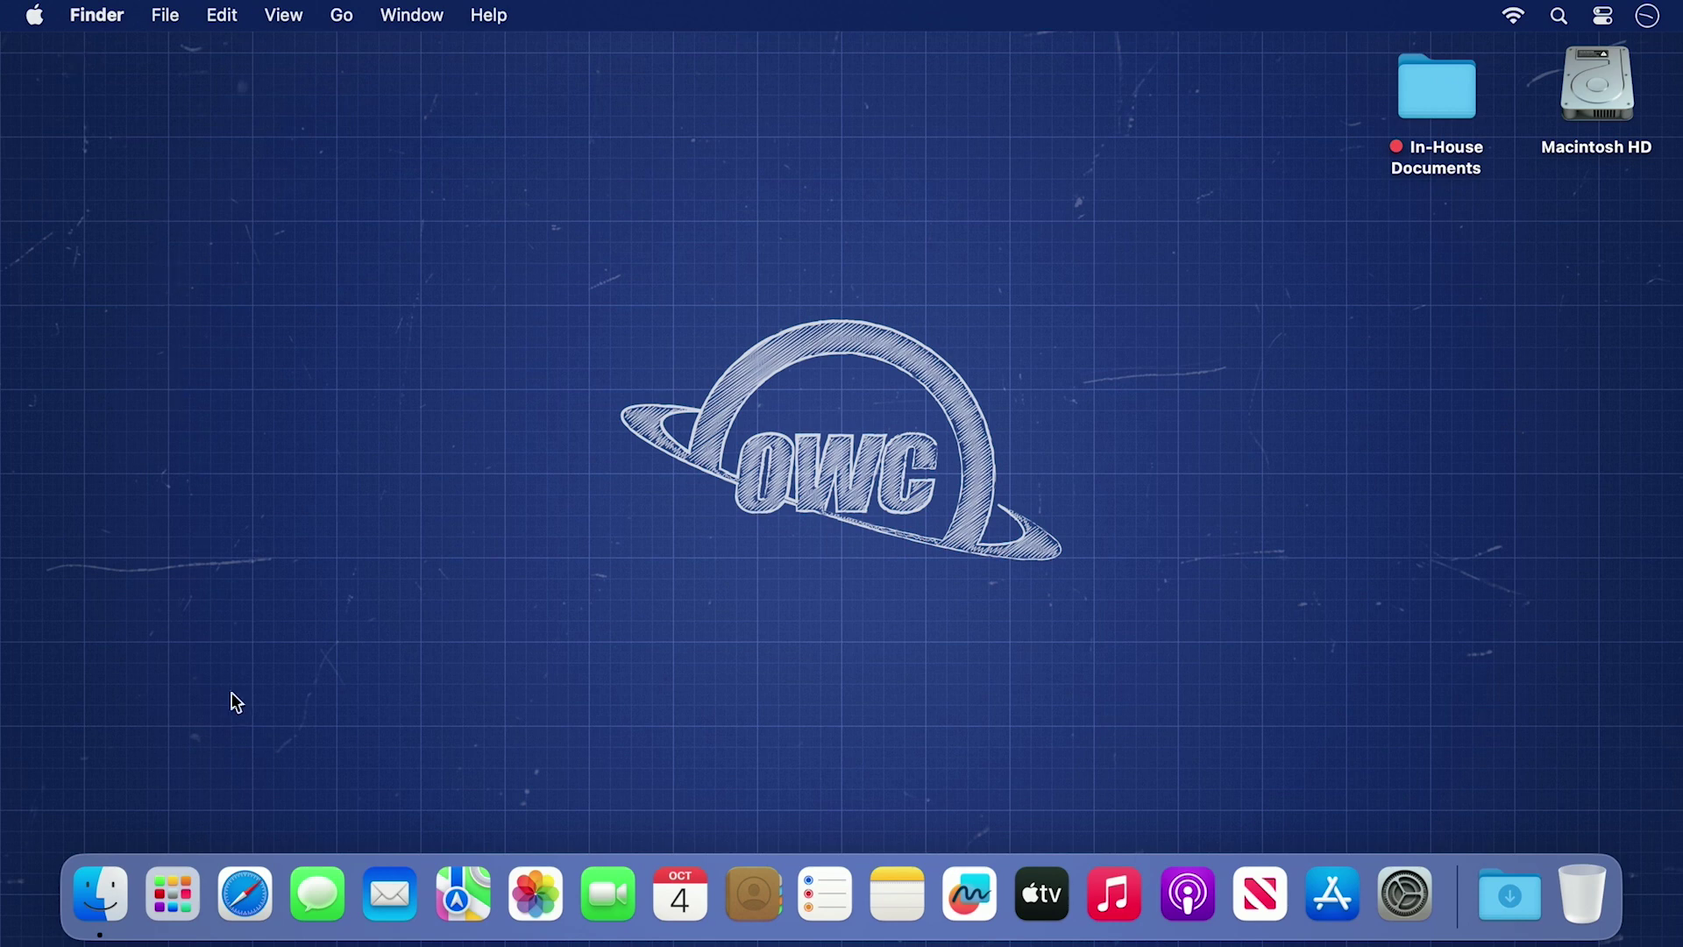
Launch Safari, load 192.168.0.10, and sign in to TrueNAS SCALE as administrator
{"action": "left_click", "coordinate": [246, 892]}
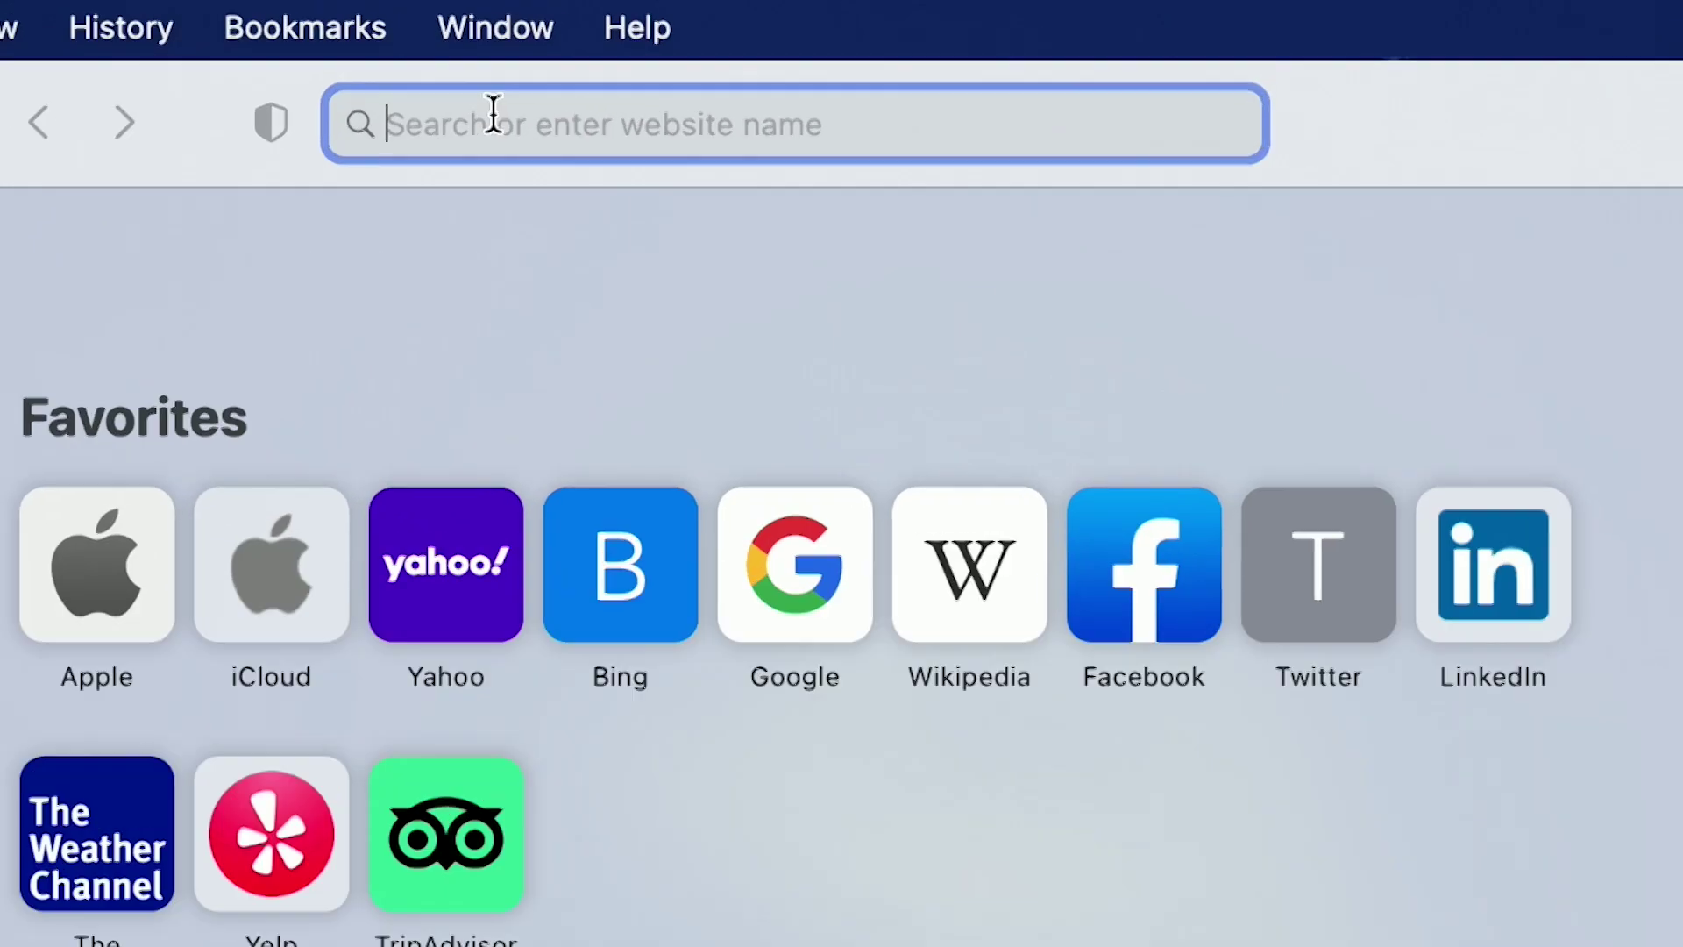
{"action": "type", "text": "192.16"}
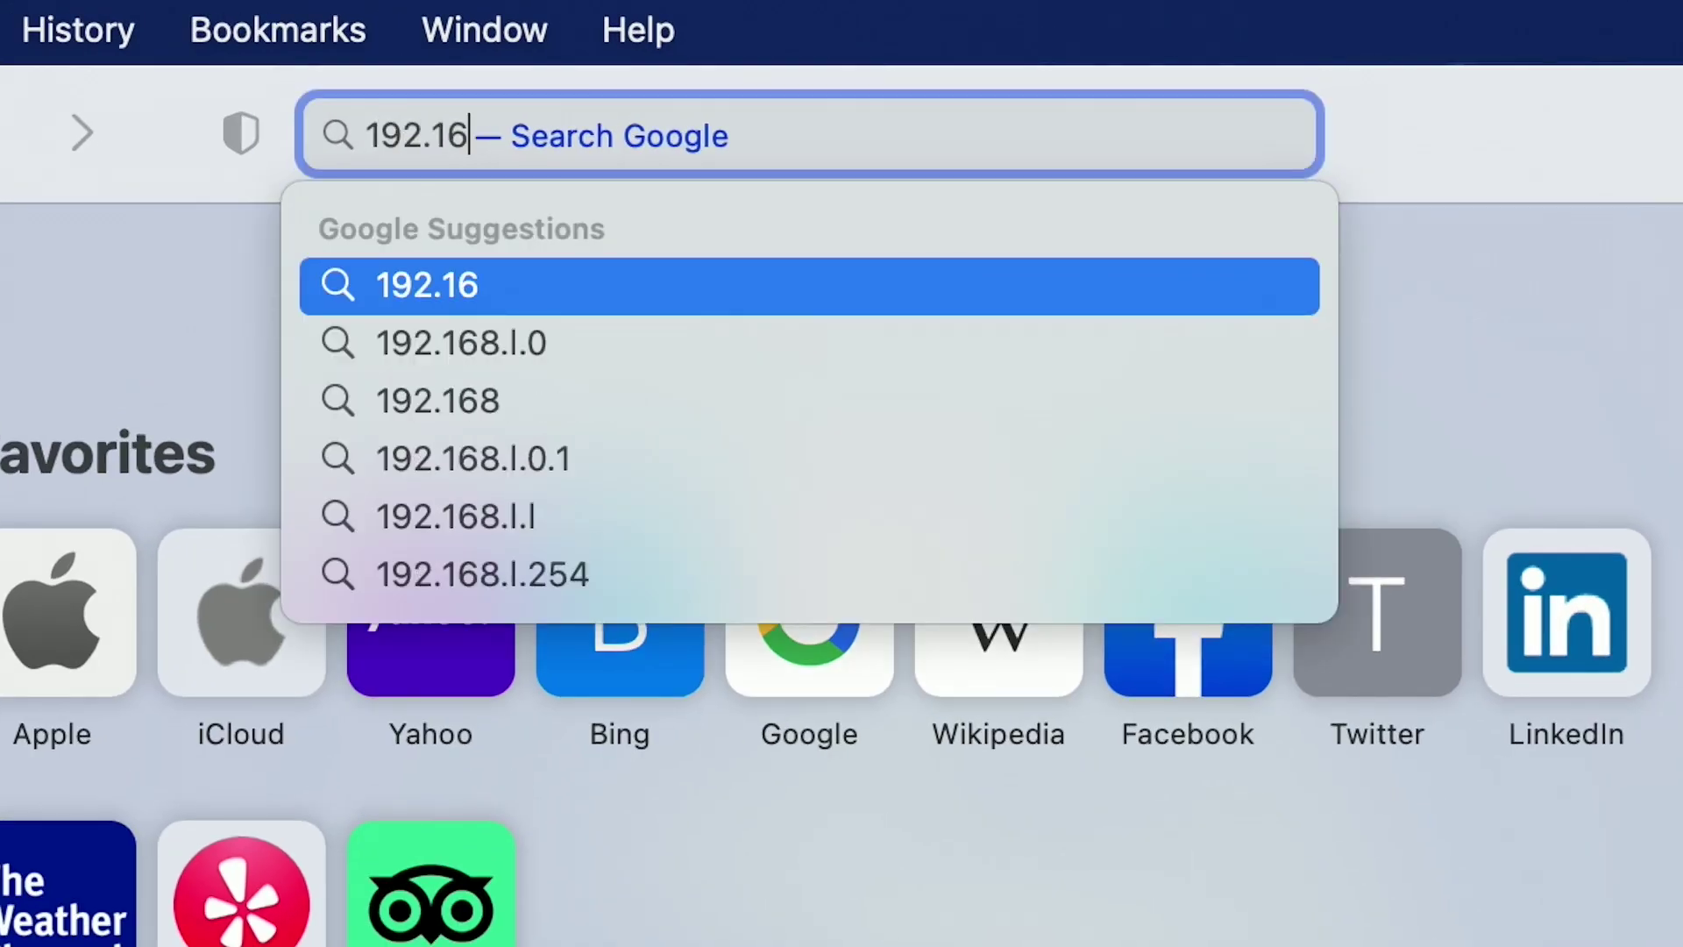
{"action": "type", "text": "8.0."}
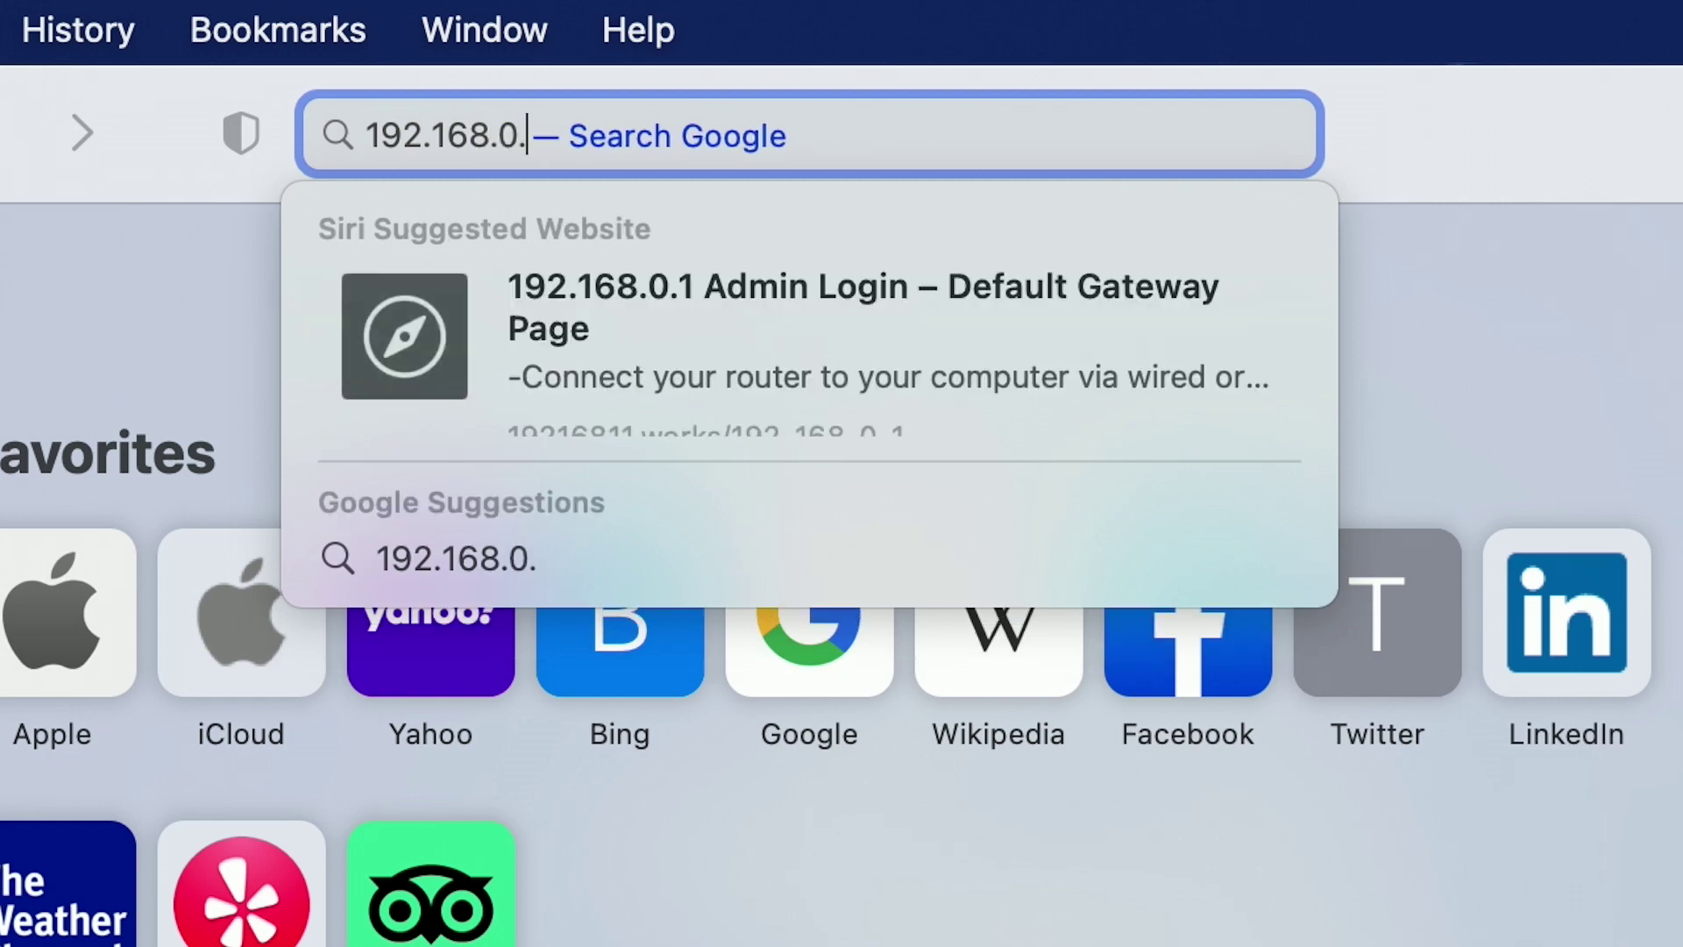
{"action": "type", "text": "1"}
{"action": "type", "text": "0"}
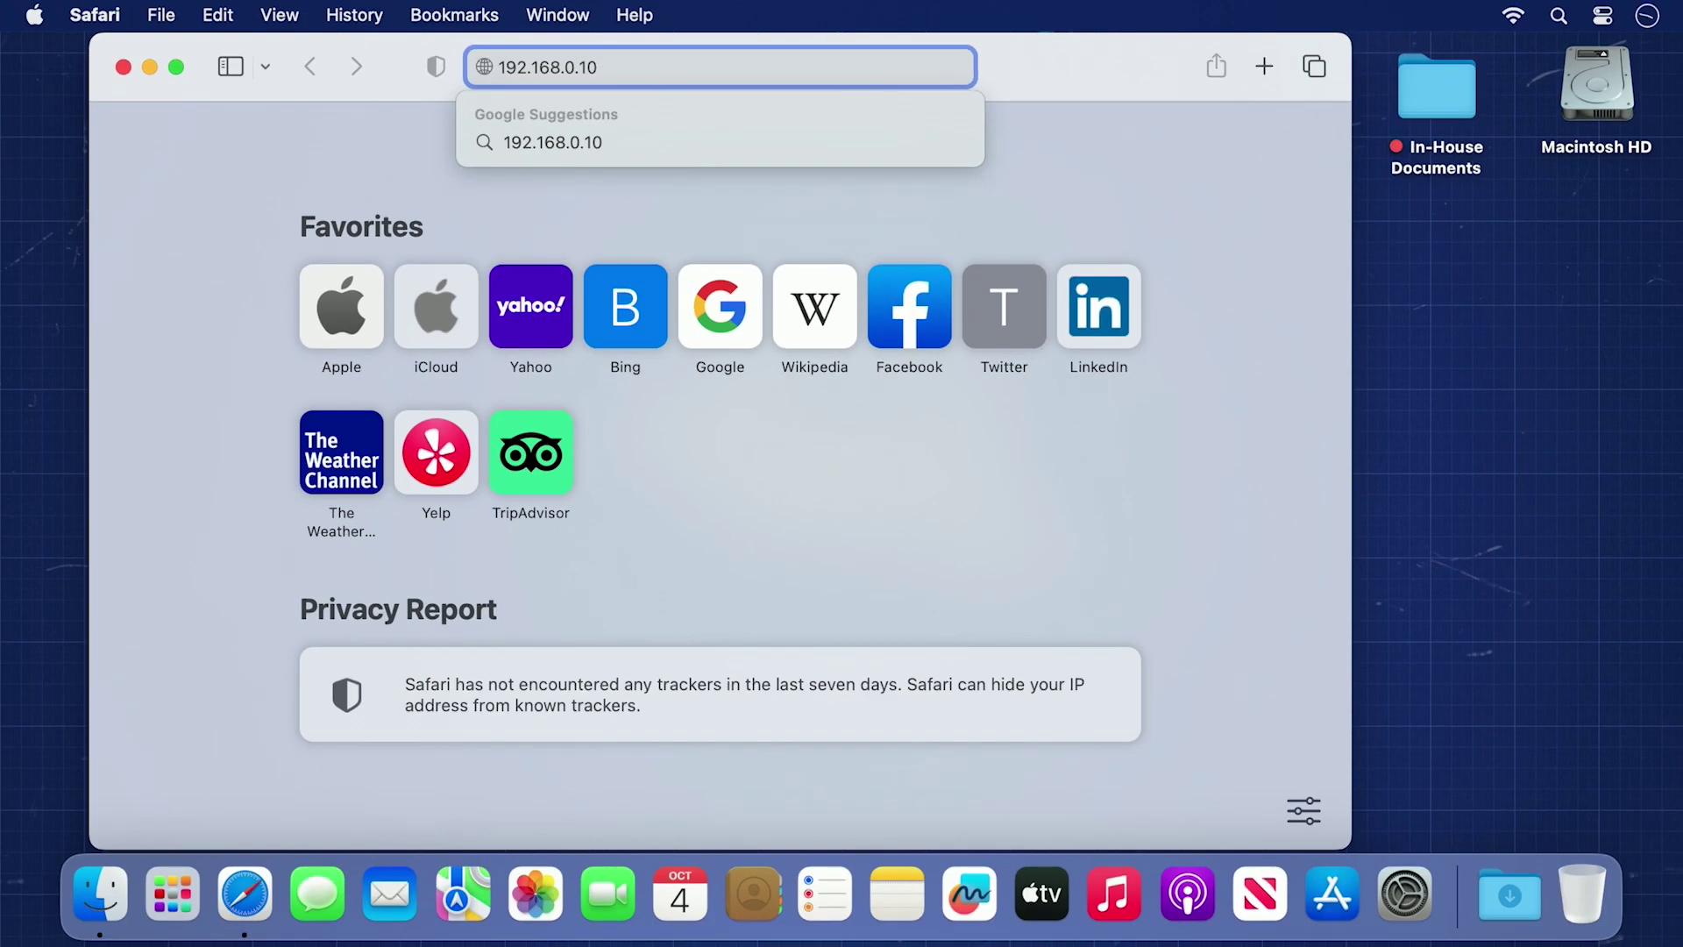
{"action": "key", "text": "Return"}
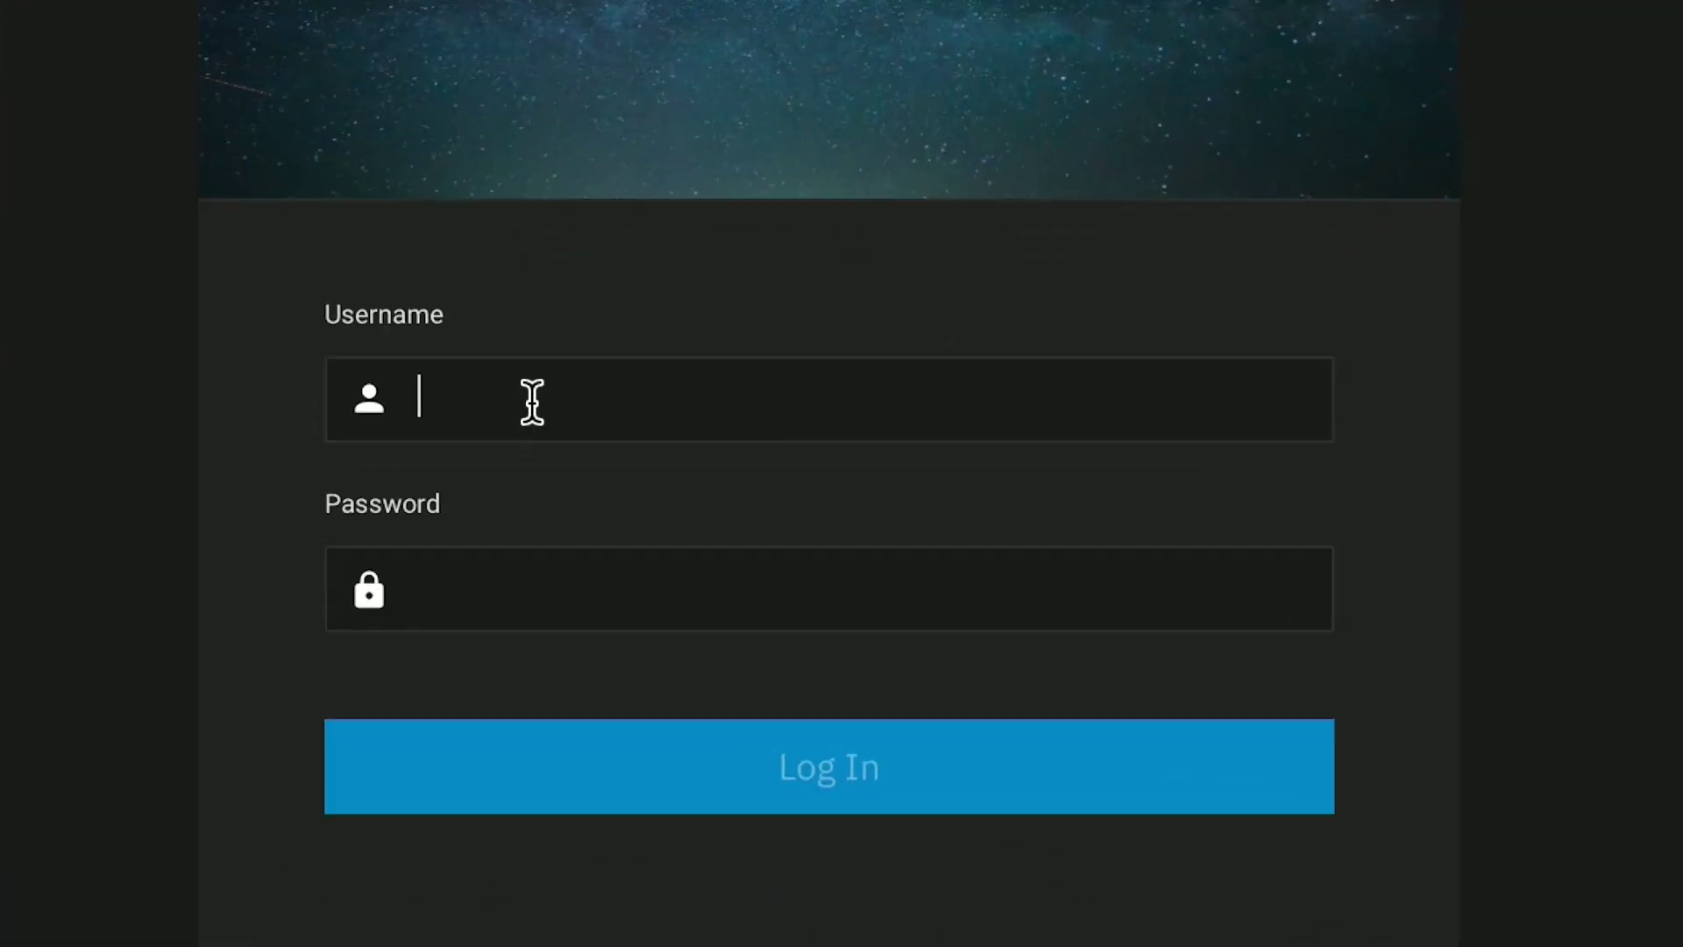
{"action": "type", "text": "admi"}
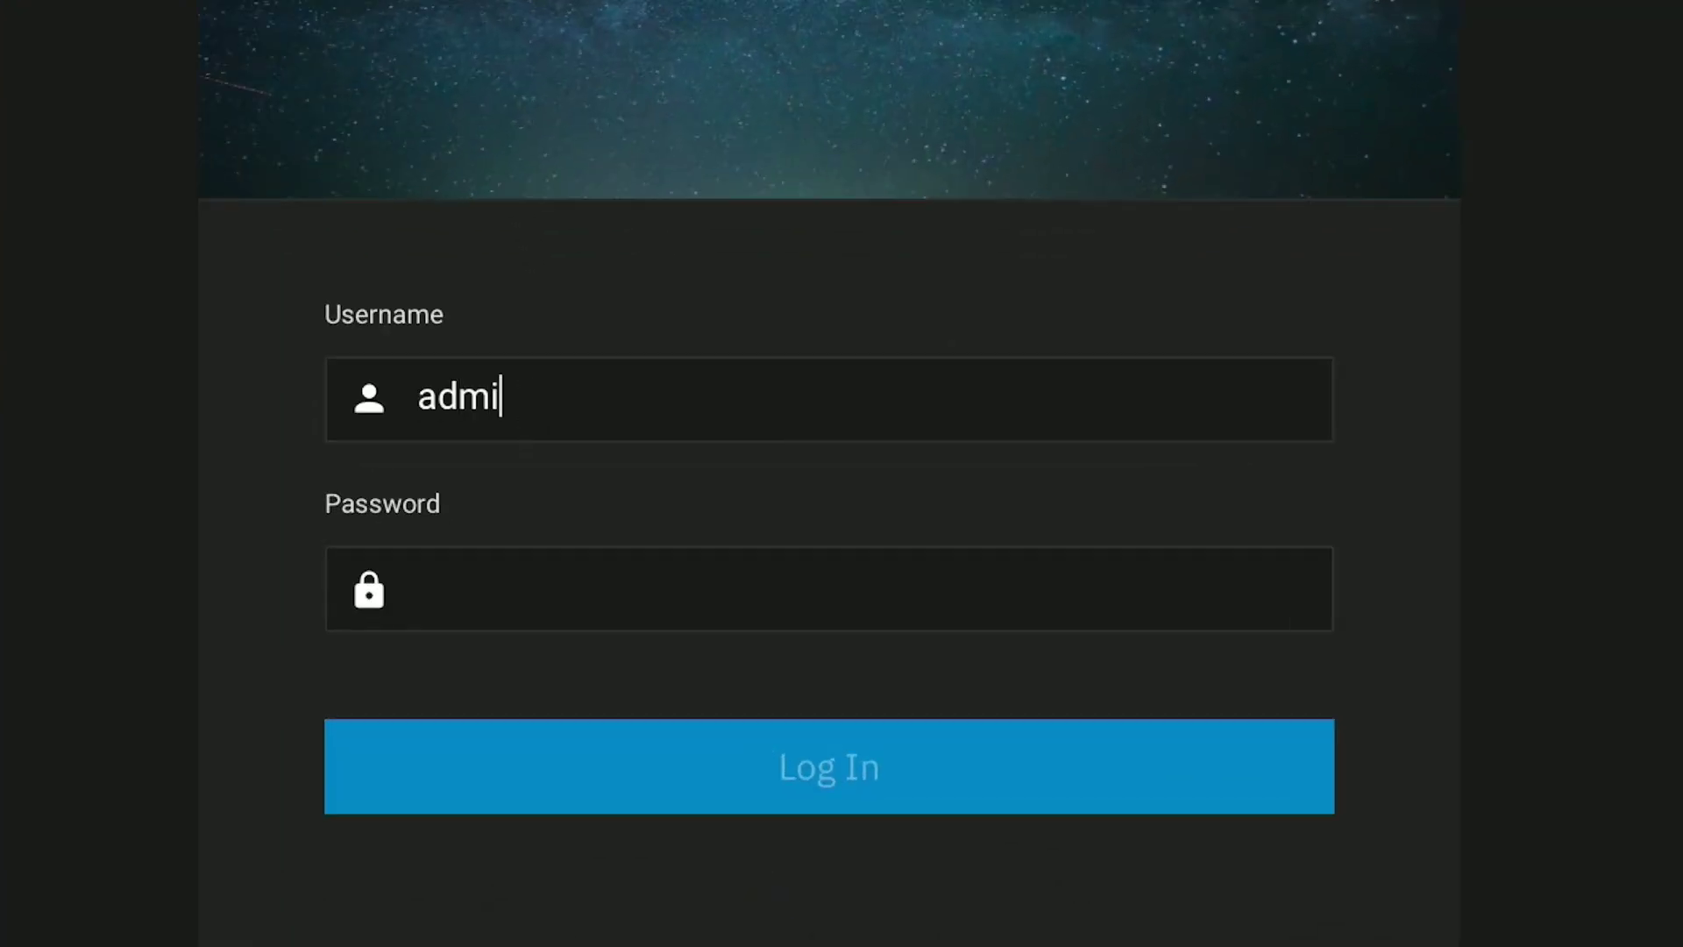
{"action": "type", "text": "n"}
{"action": "key", "text": "Tab"}
{"action": "type", "text": "••"}
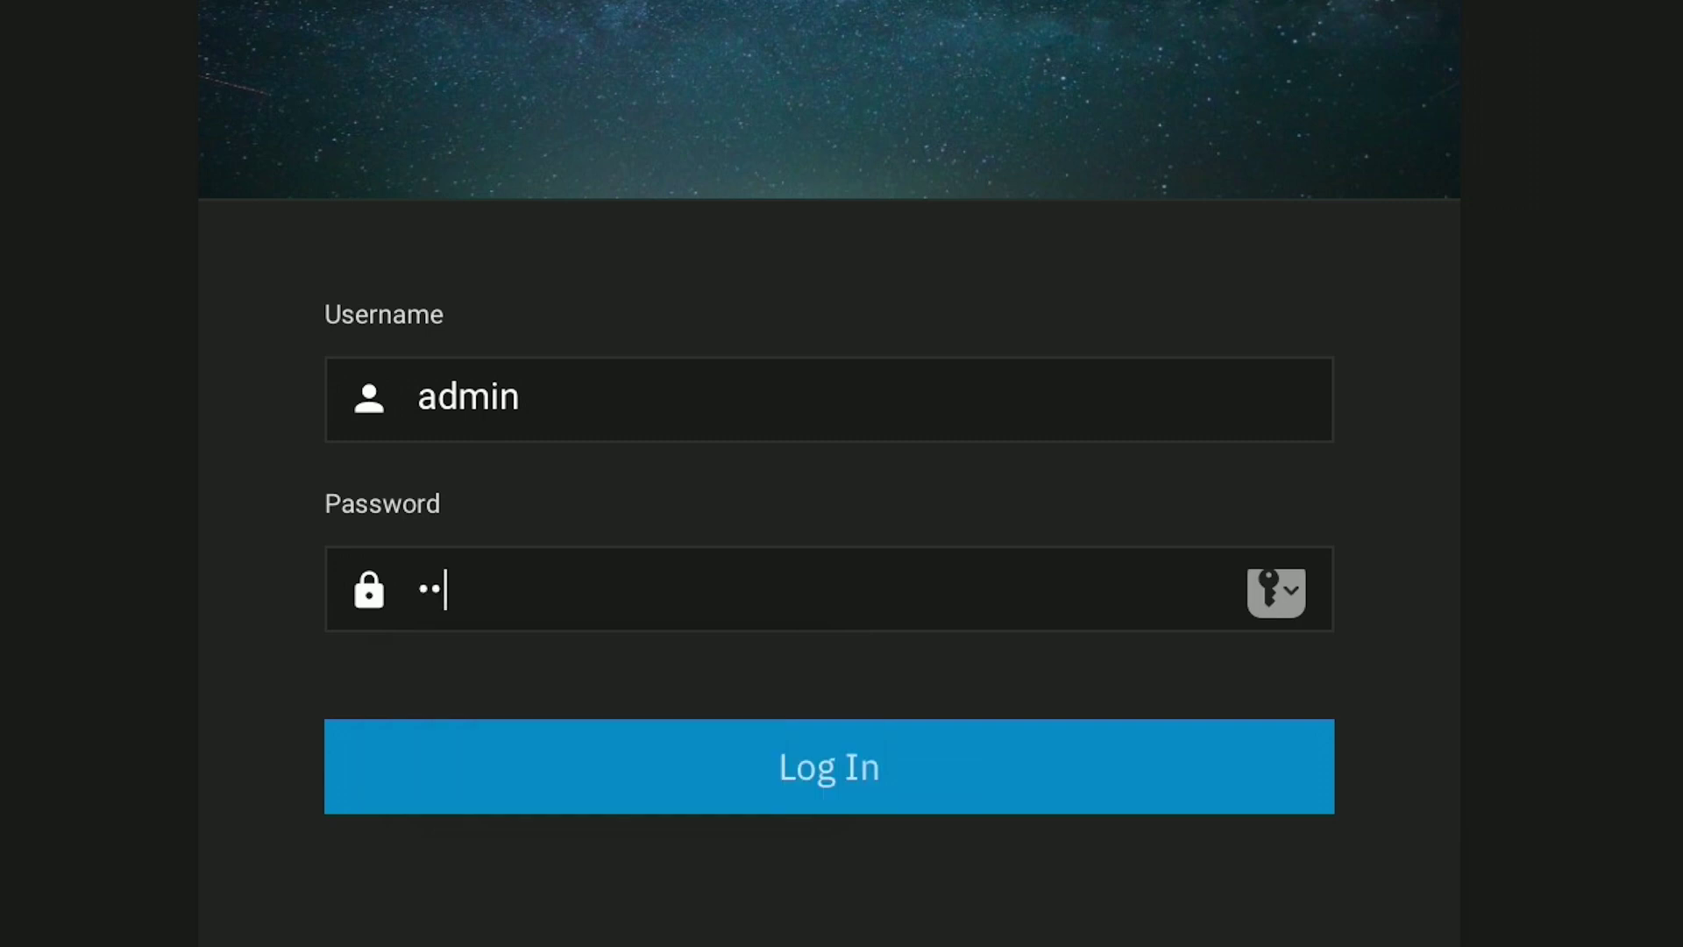
{"action": "type", "text": "•••••"}
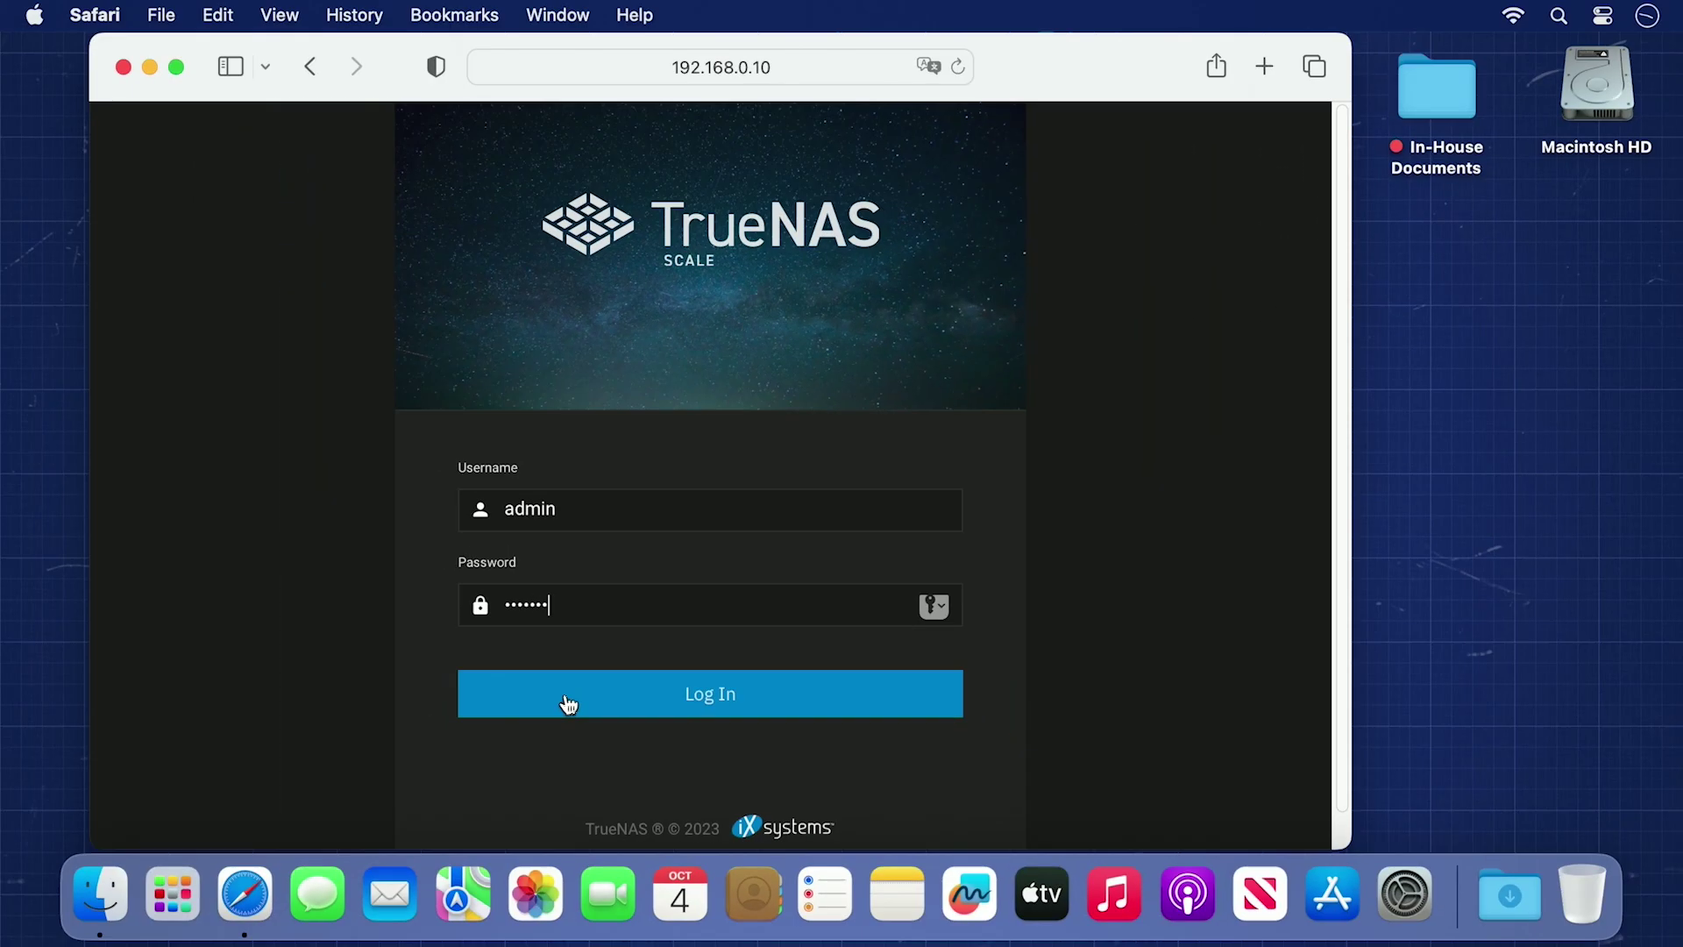
{"action": "left_click", "coordinate": [568, 704]}
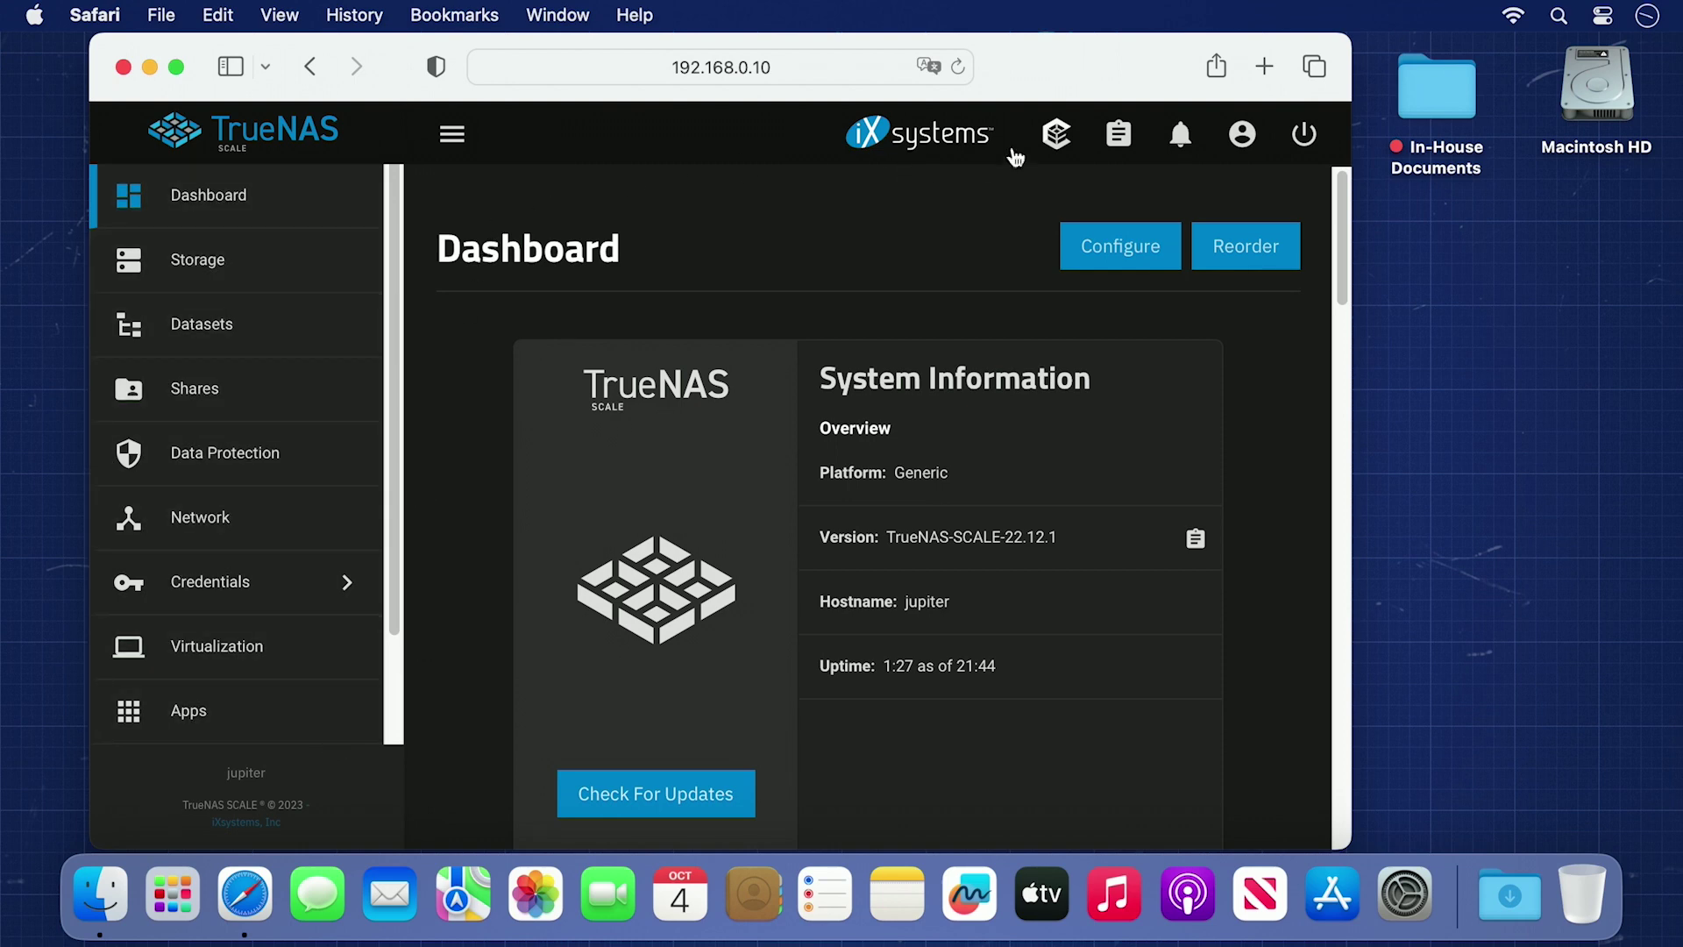
Open the TrueNAS SCALE Documentation Hub through the account menu's Guide
{"action": "left_click", "coordinate": [1241, 136]}
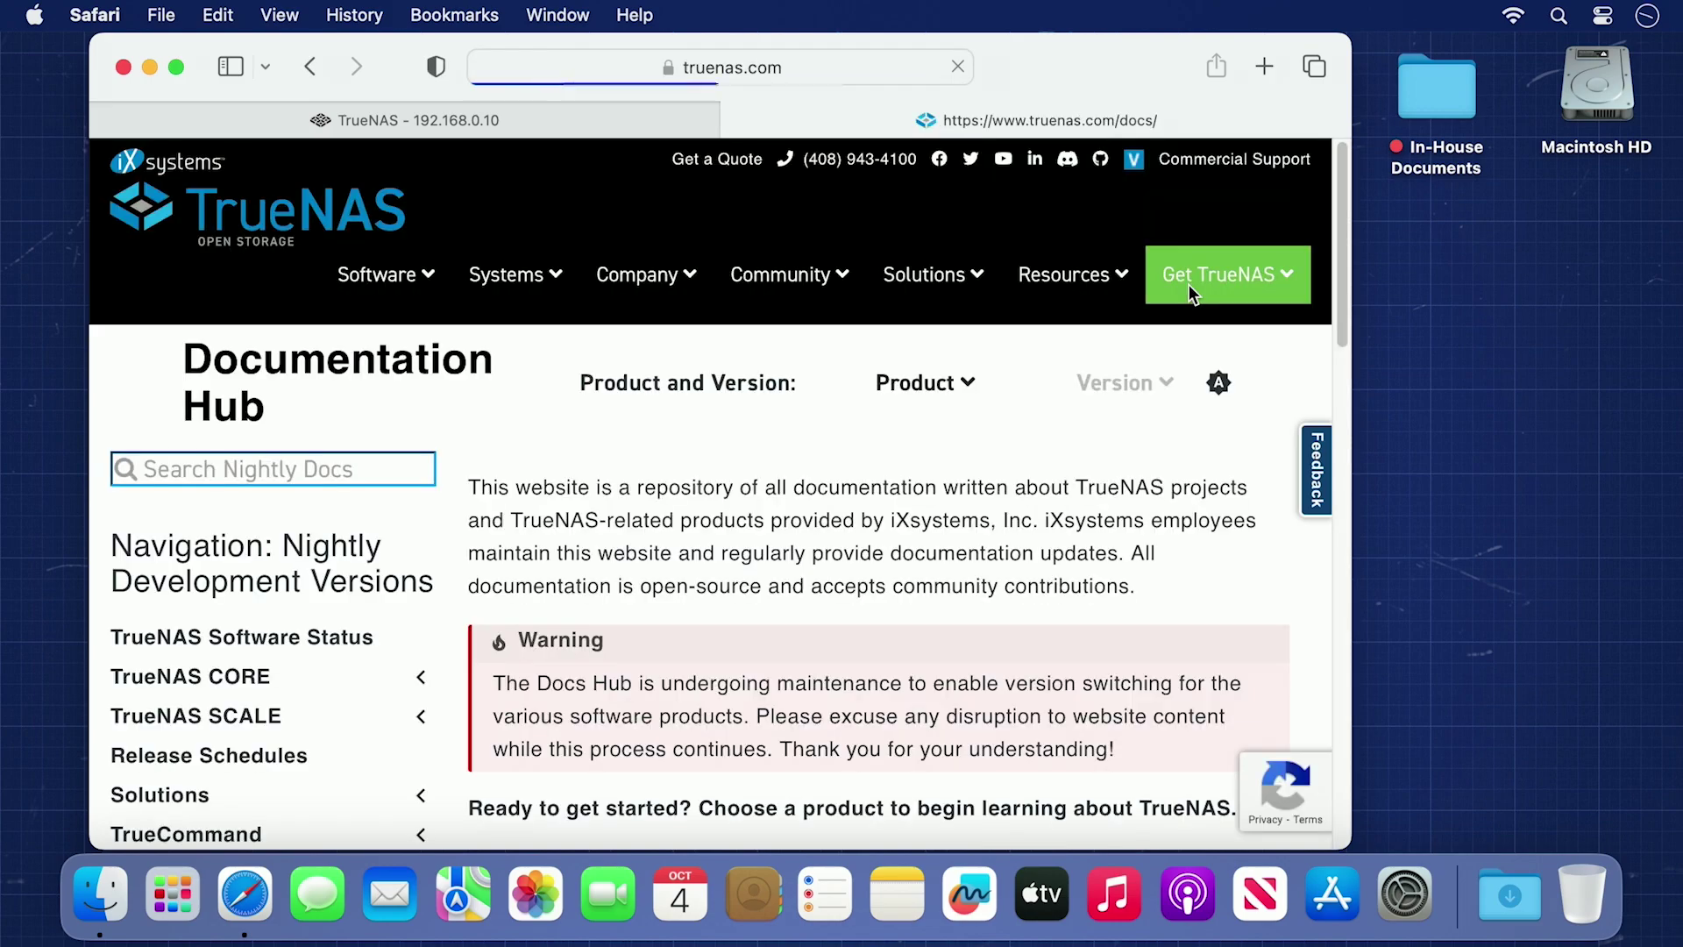
{"action": "left_click", "coordinate": [265, 718]}
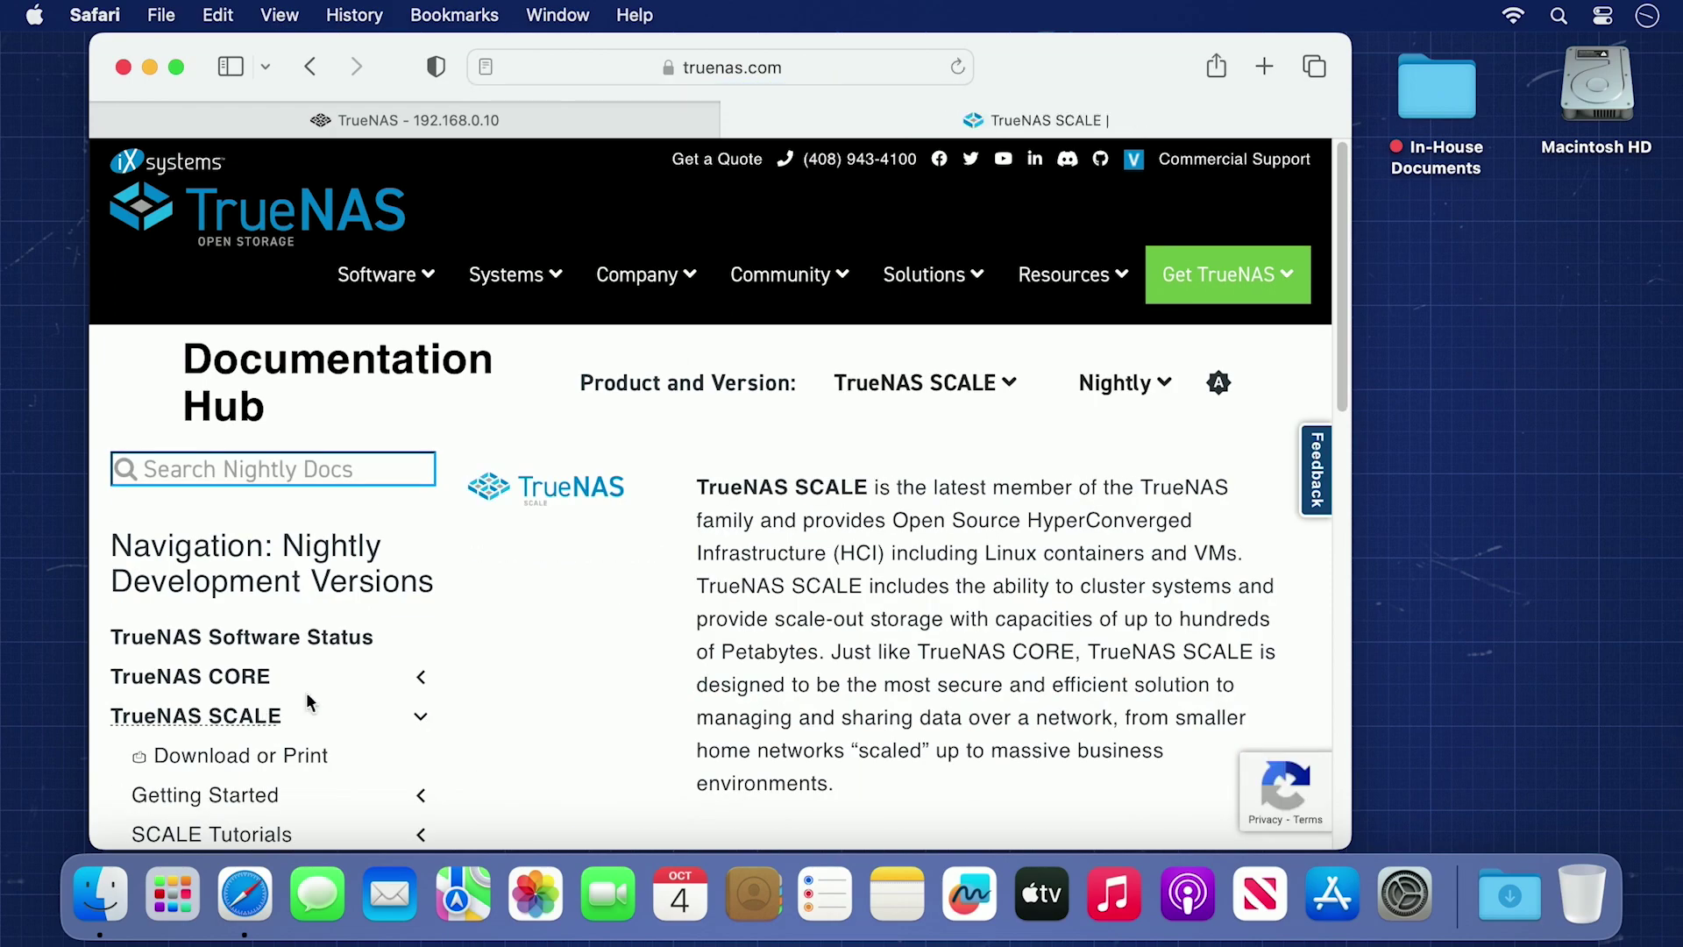
{"action": "scroll", "coordinate": [759, 554], "scroll_direction": "down", "scroll_amount": 2}
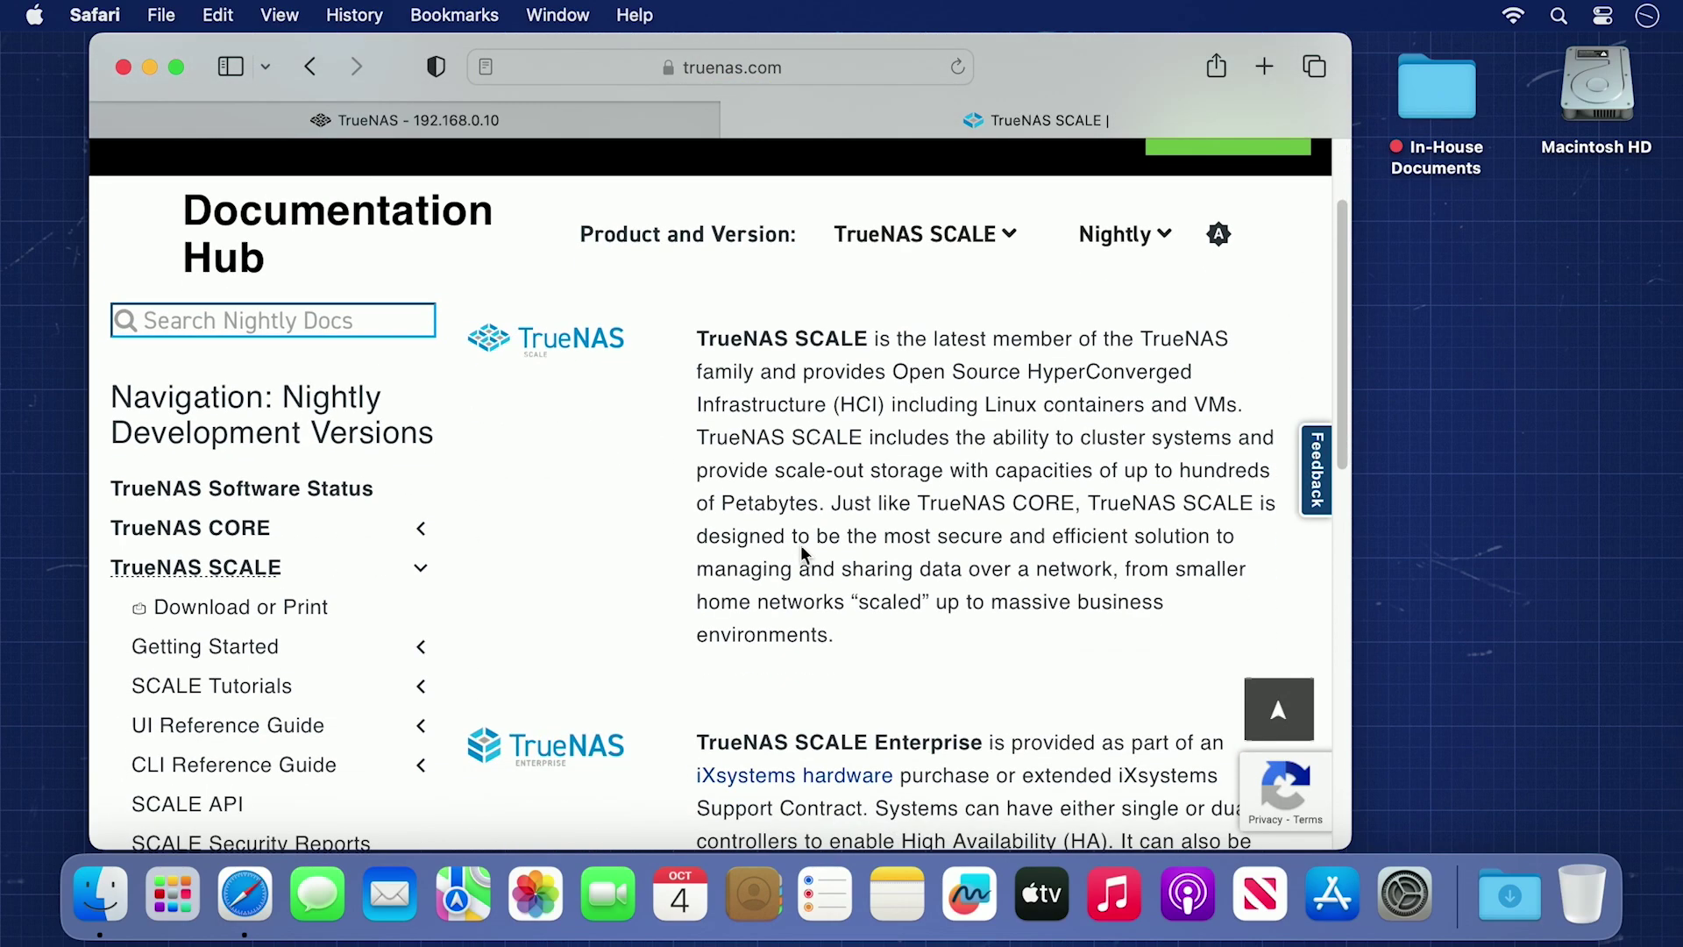
{"action": "scroll", "coordinate": [789, 555], "scroll_direction": "down", "scroll_amount": 2}
{"action": "scroll", "coordinate": [804, 555], "scroll_direction": "down", "scroll_amount": 3}
{"action": "scroll", "coordinate": [803, 554], "scroll_direction": "down", "scroll_amount": 4}
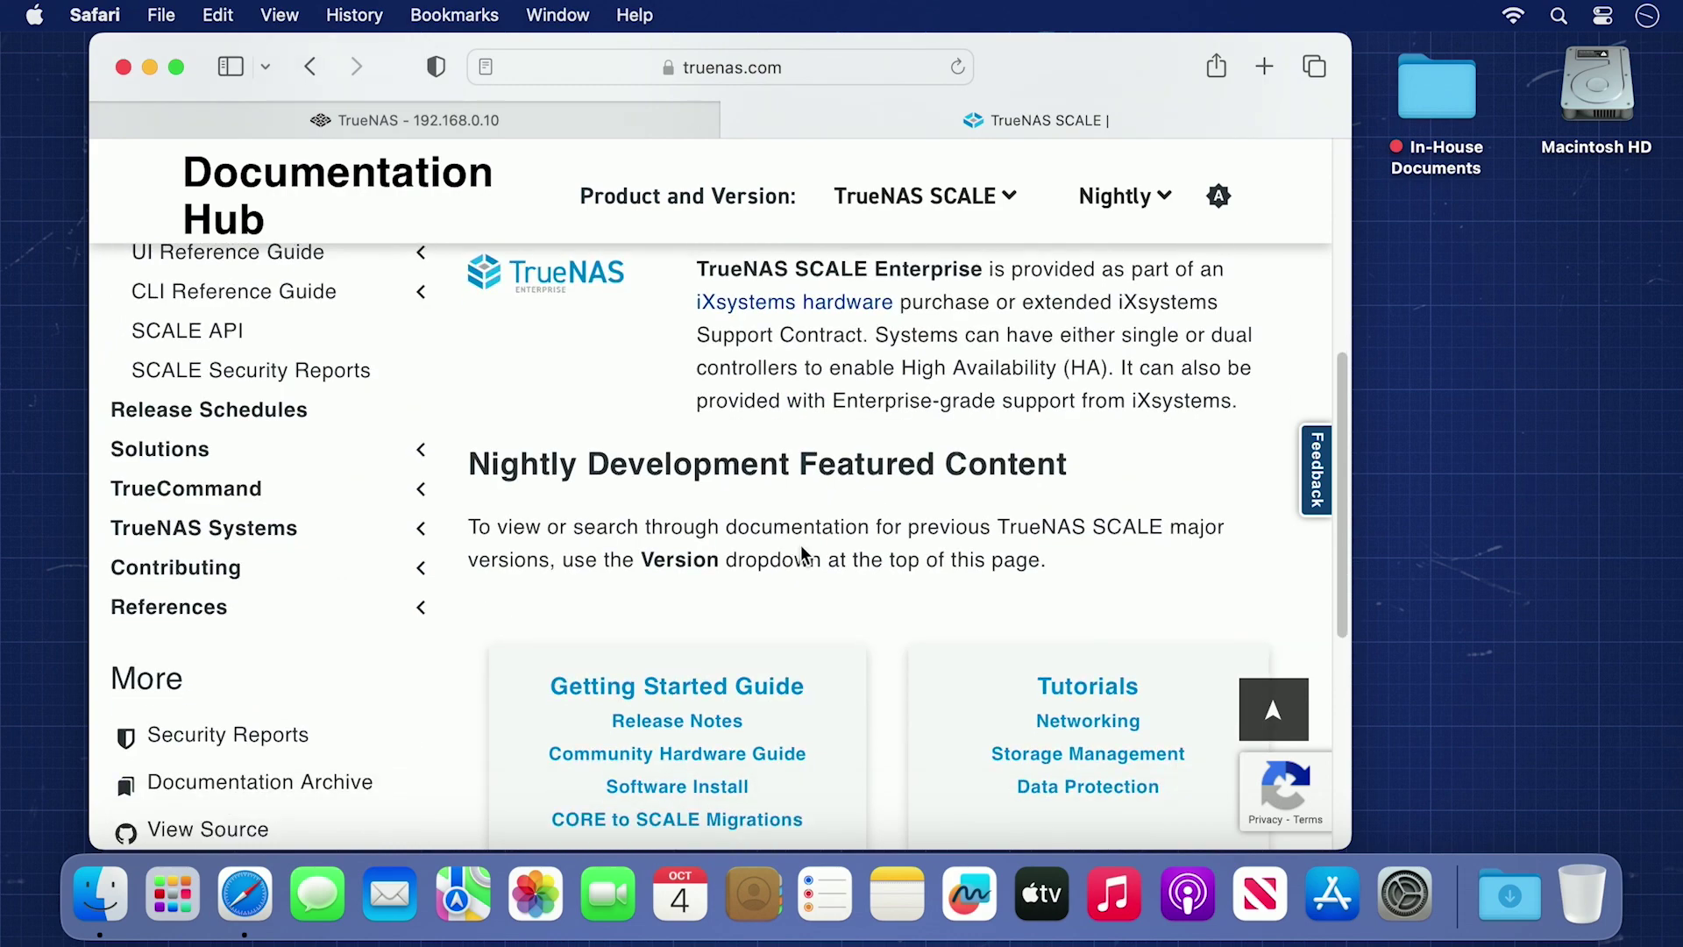